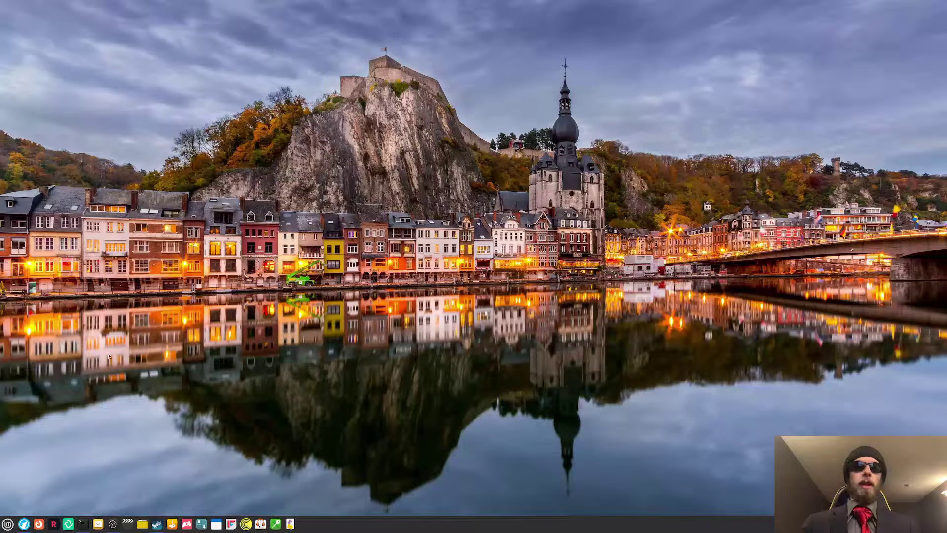
Step: Bring up the browser window with the Assetto Corsa Linux guide and move it up against the screen's upper edge
click(30, 528)
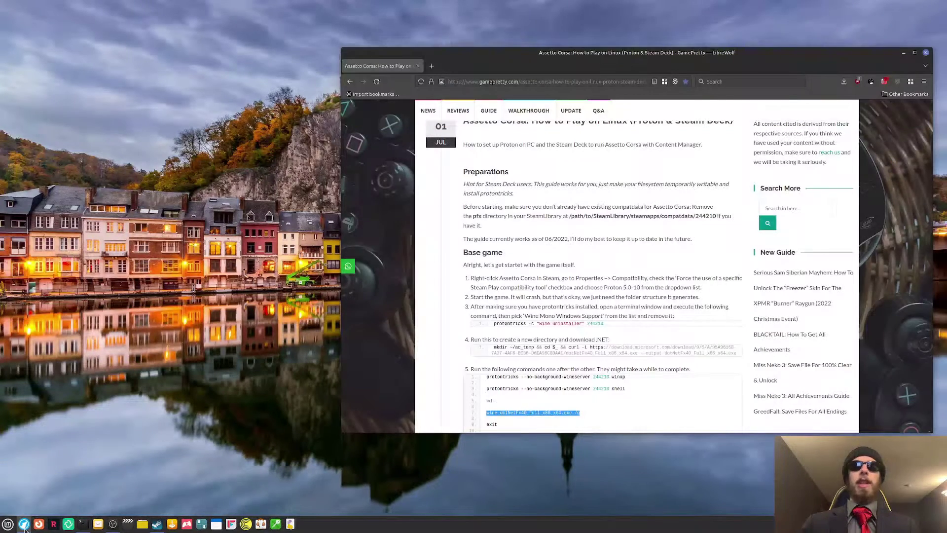
drag(680, 55, 699, 7)
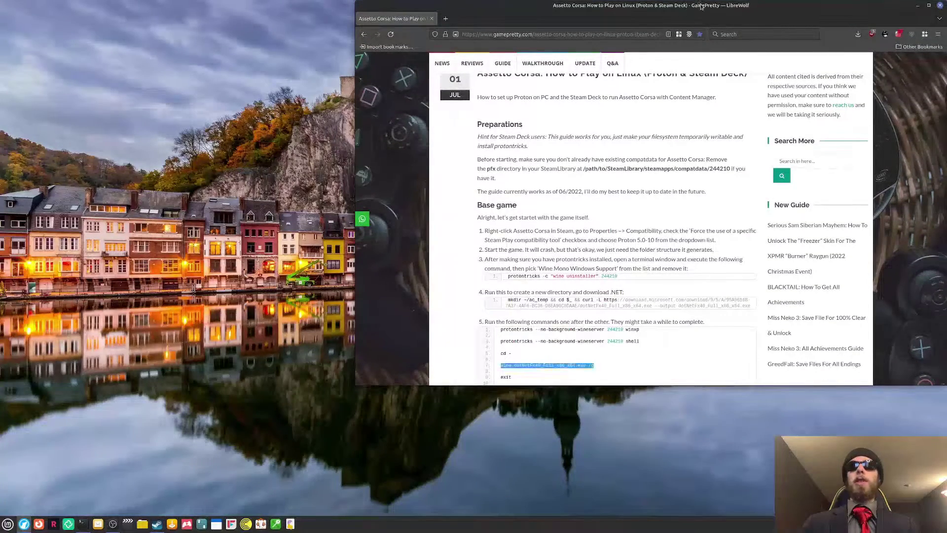
right_click(701, 8)
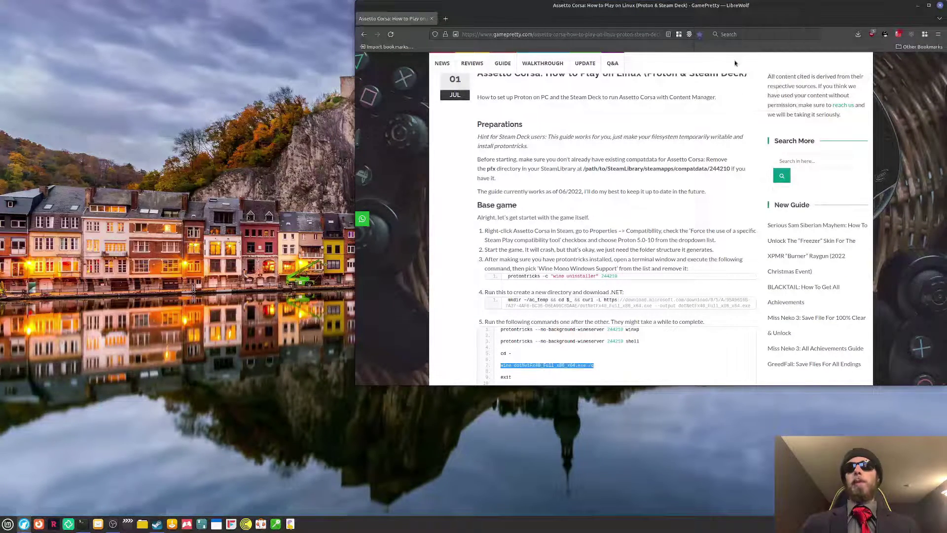
key(Escape)
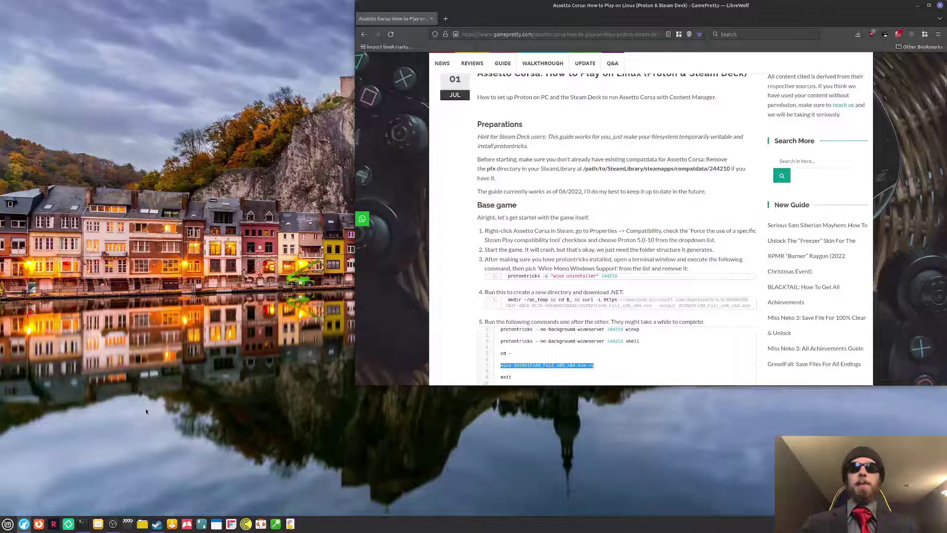
Step: Switch to Steam, launch Assetto Corsa from the library, and highlight the guide's note about the game crashing on first start
click(156, 526)
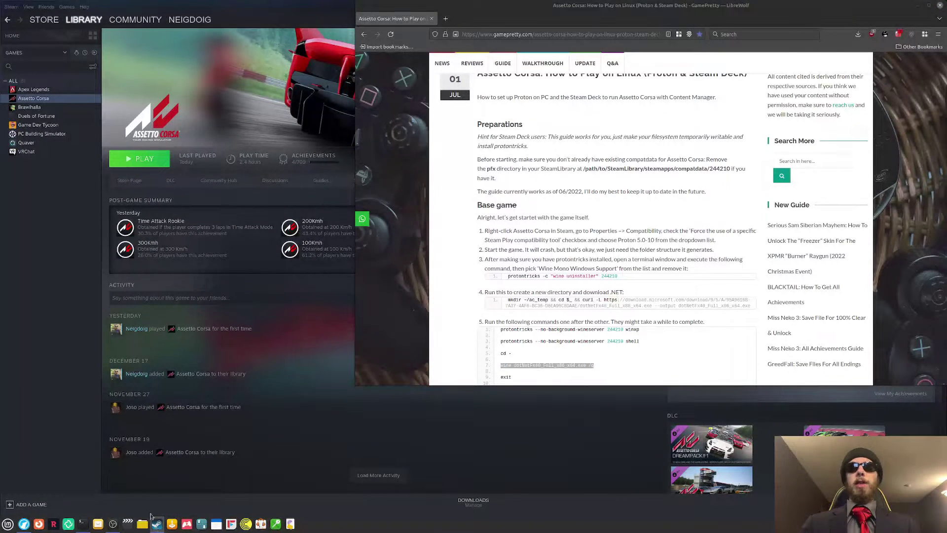
click(129, 163)
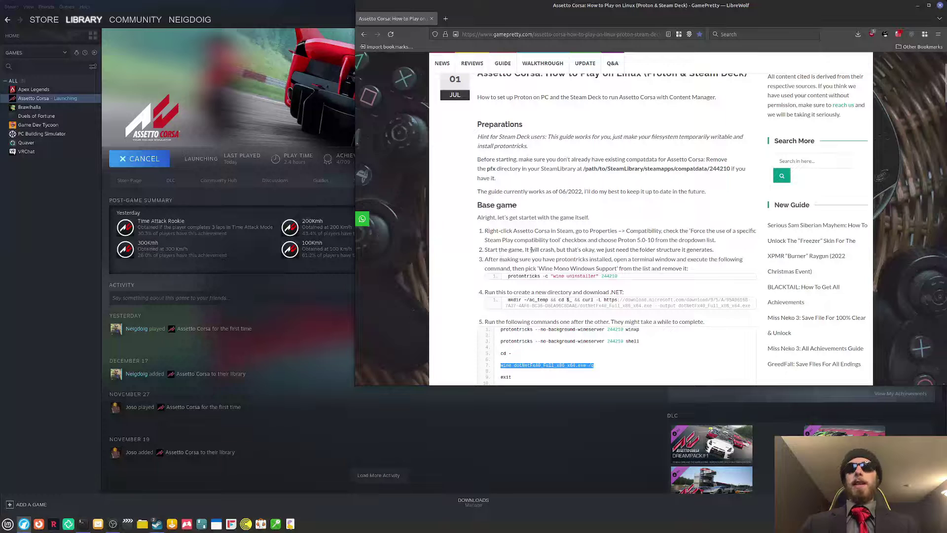
drag(524, 251, 730, 253)
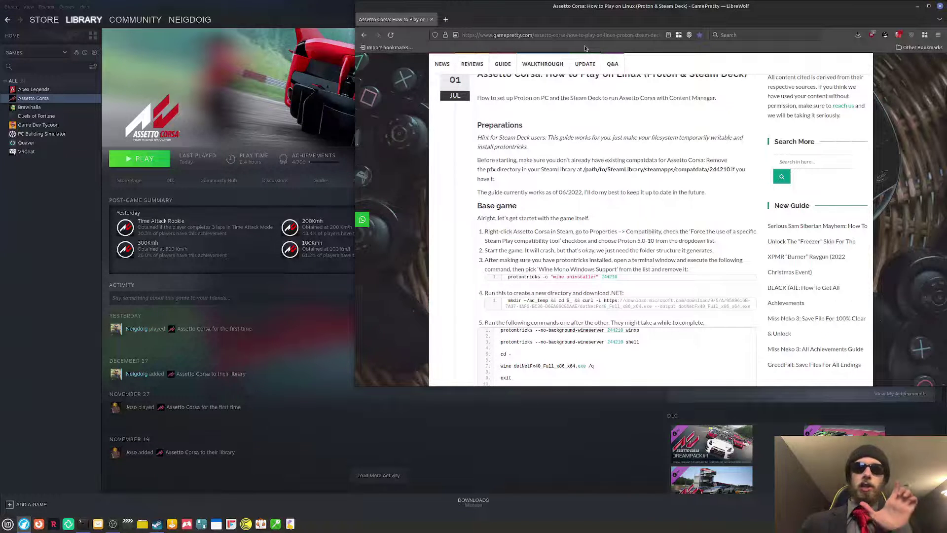
Step: Open a terminal beside the guide and run protontricks -c "wine uninstaller" 244210
click(83, 525)
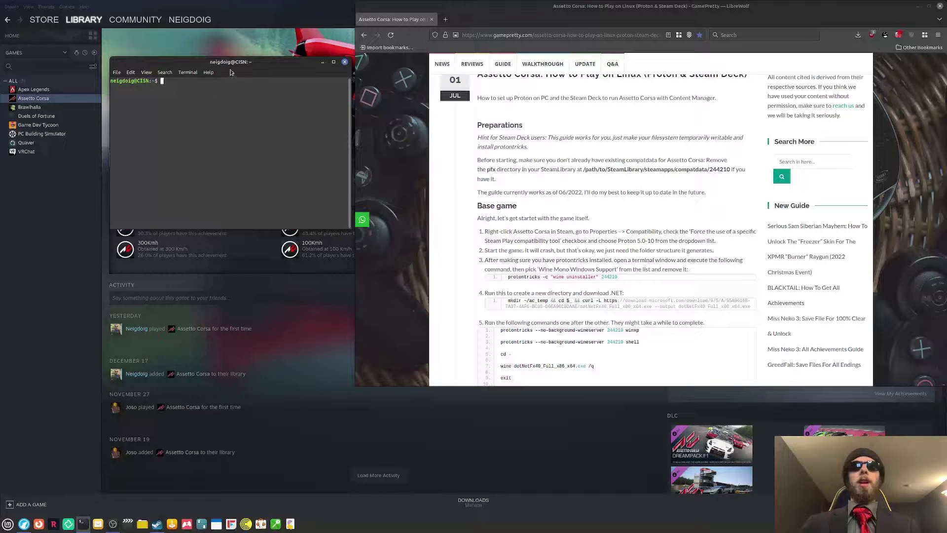
drag(232, 72, 214, 173)
text(protontricks)
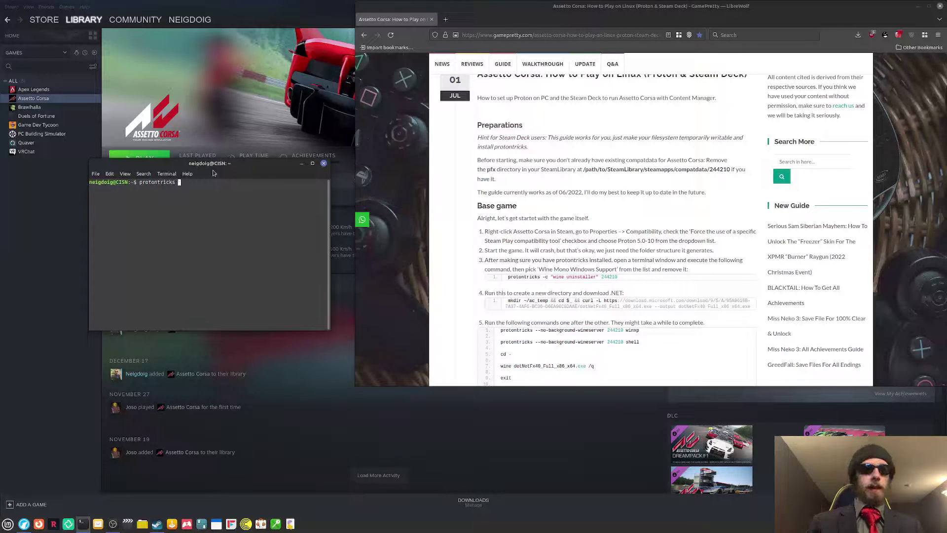
text( -c )
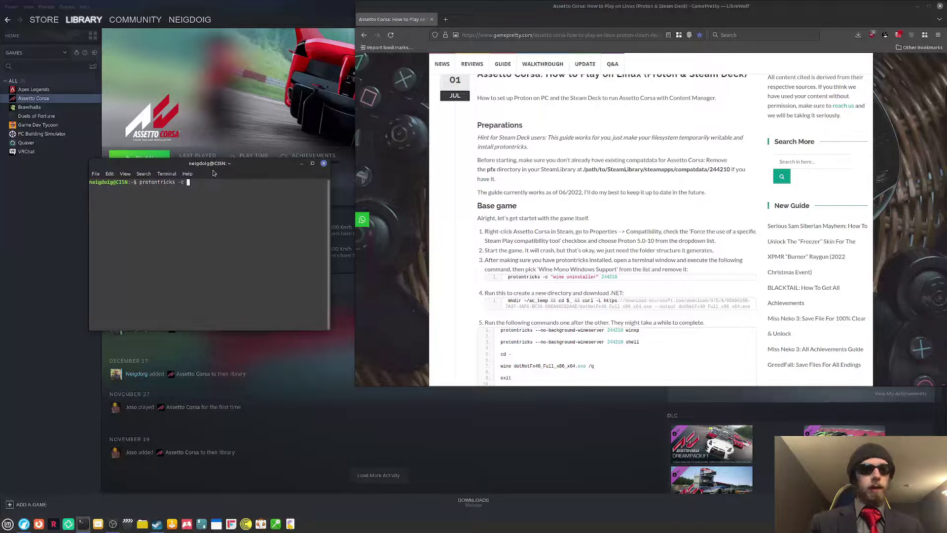
text("win)
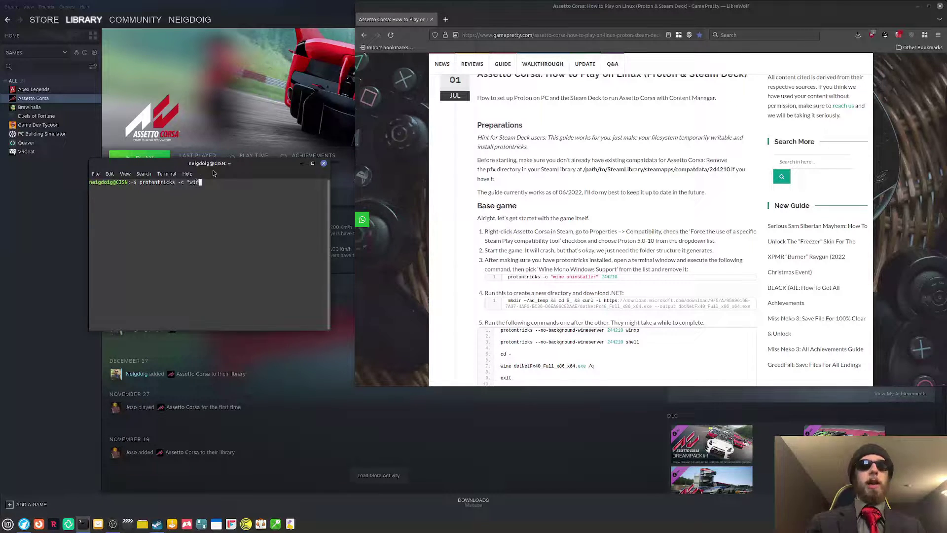
text(e uninstaller)
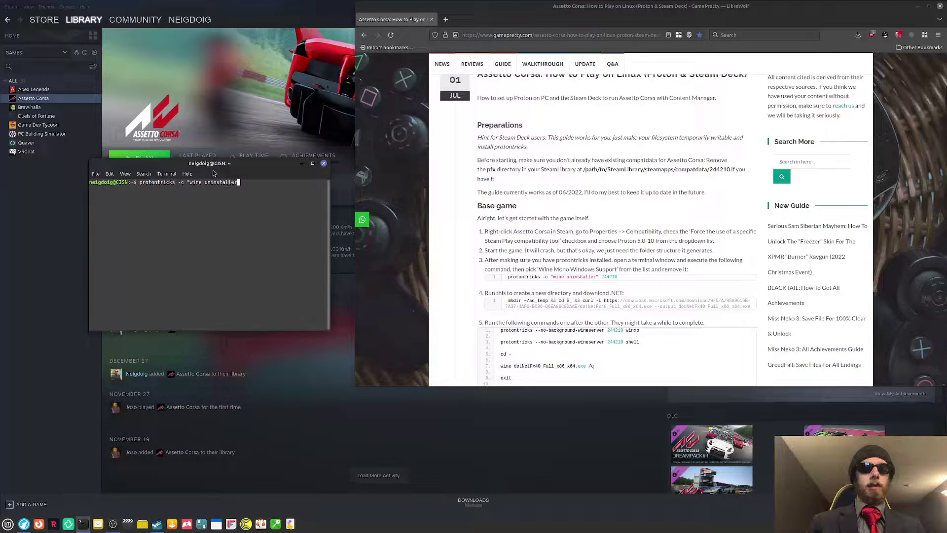
text(" )
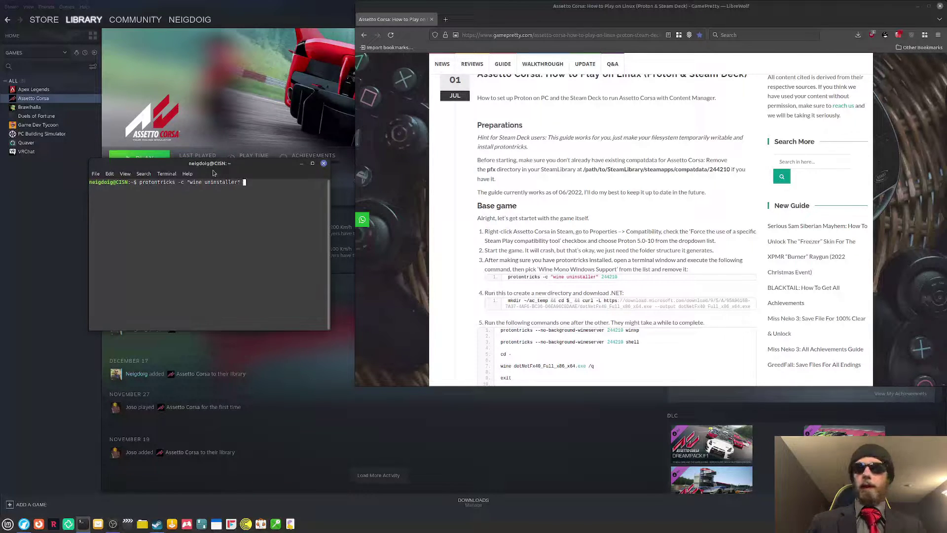
text(24)
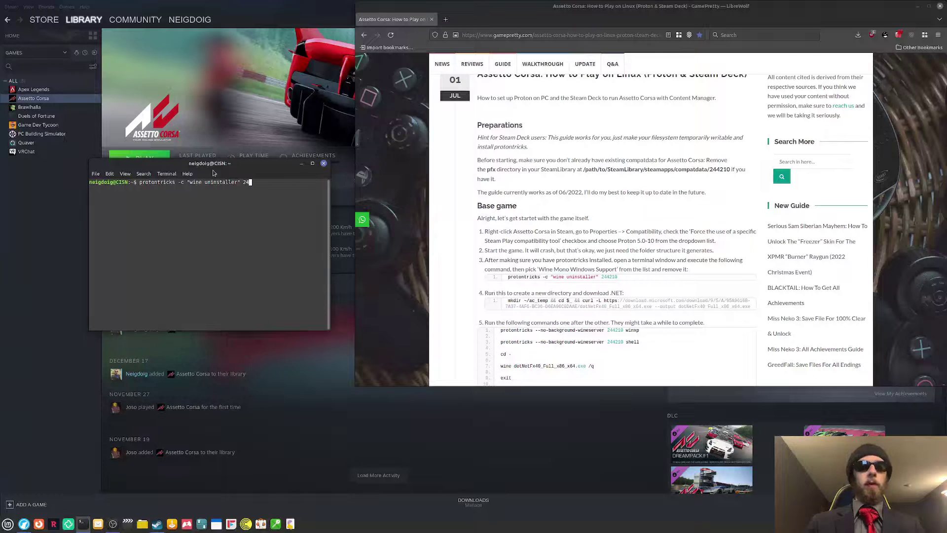
text(4210)
key(Return)
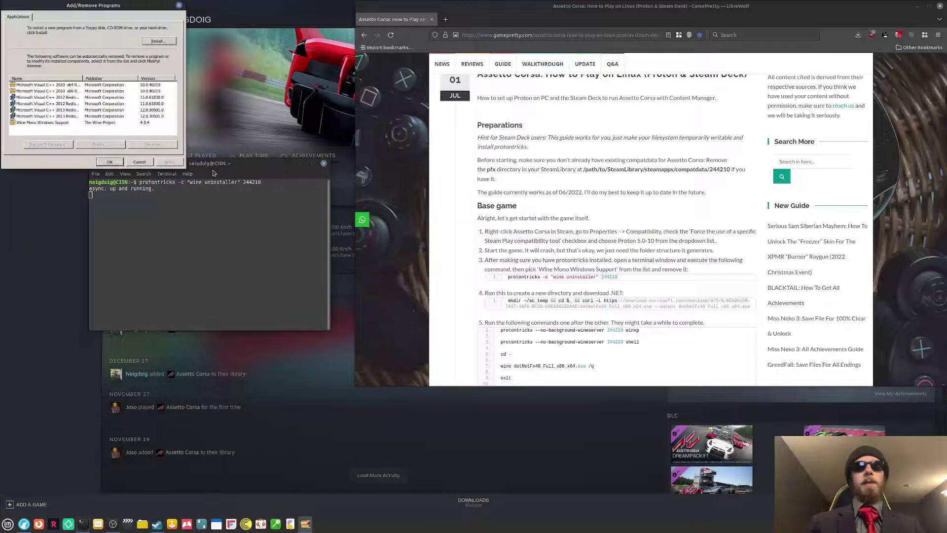
Step: Remove Wine Mono Windows Support from the installed programs and close the uninstaller
click(65, 122)
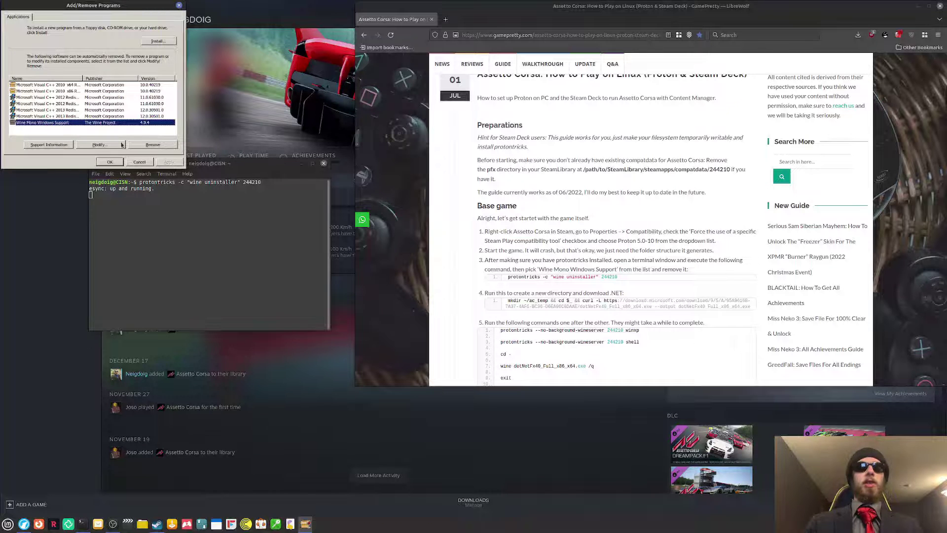
click(151, 146)
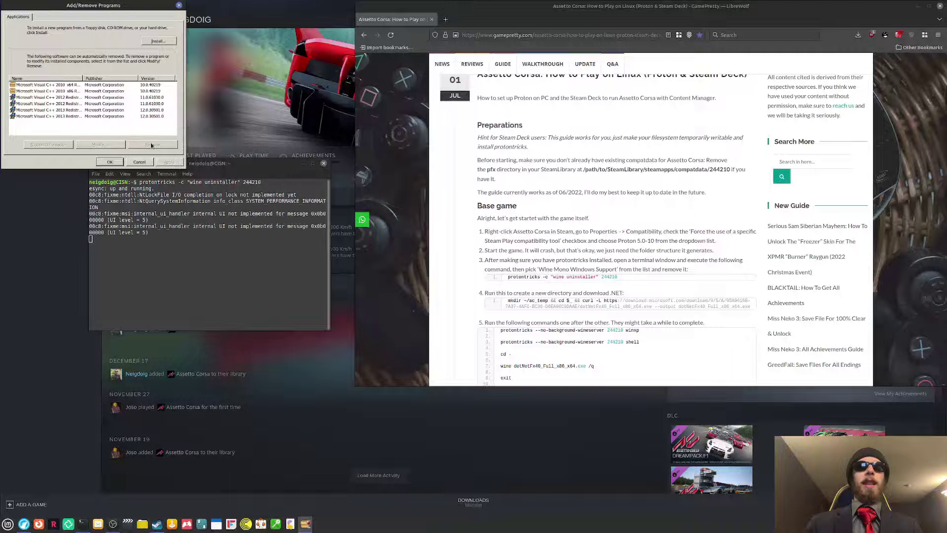
click(109, 162)
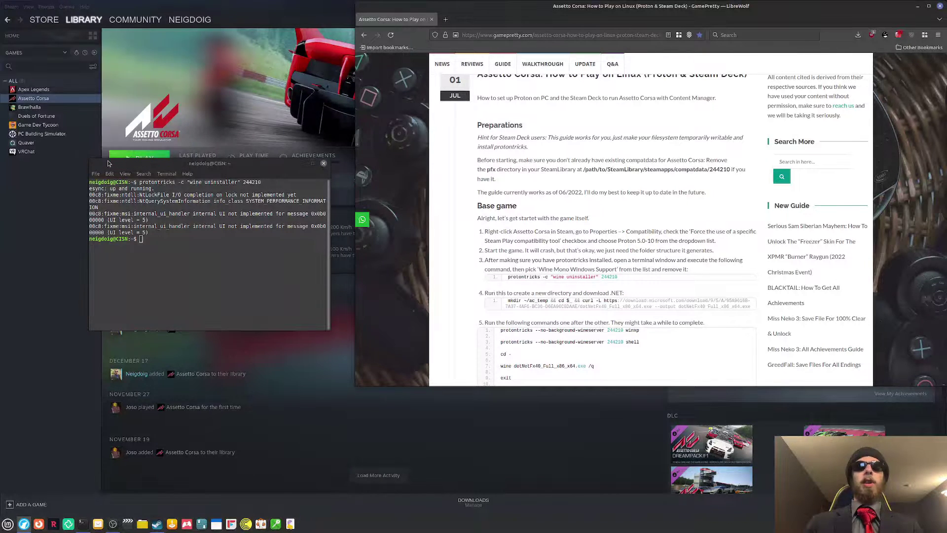
Step: Clear the terminal output and change into the ac_temp directory
click(159, 285)
text(clear)
key(Return)
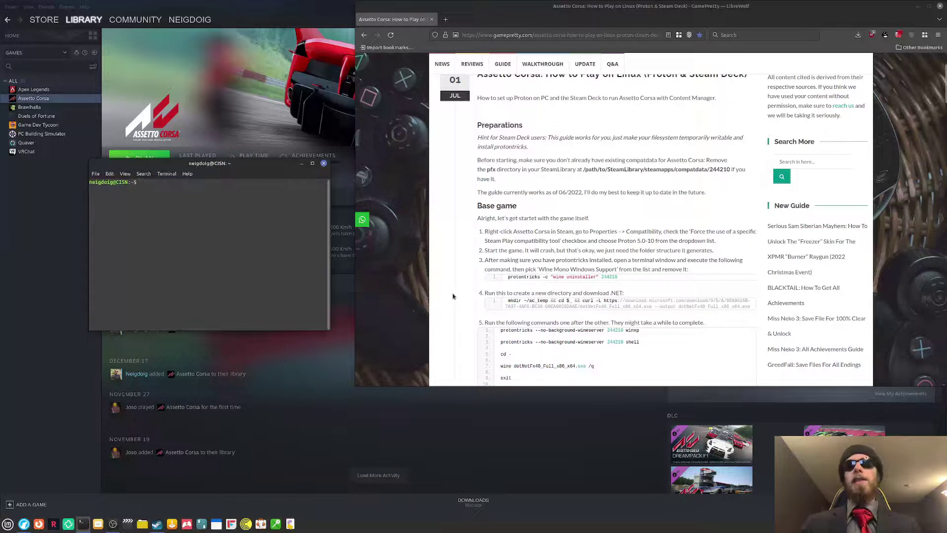
scroll(452, 296, down, 2)
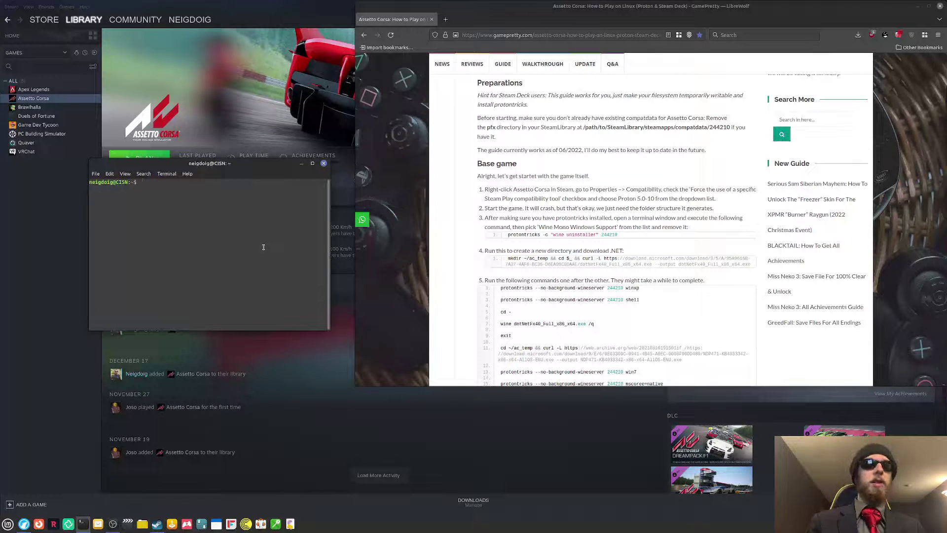
text(cd ac)
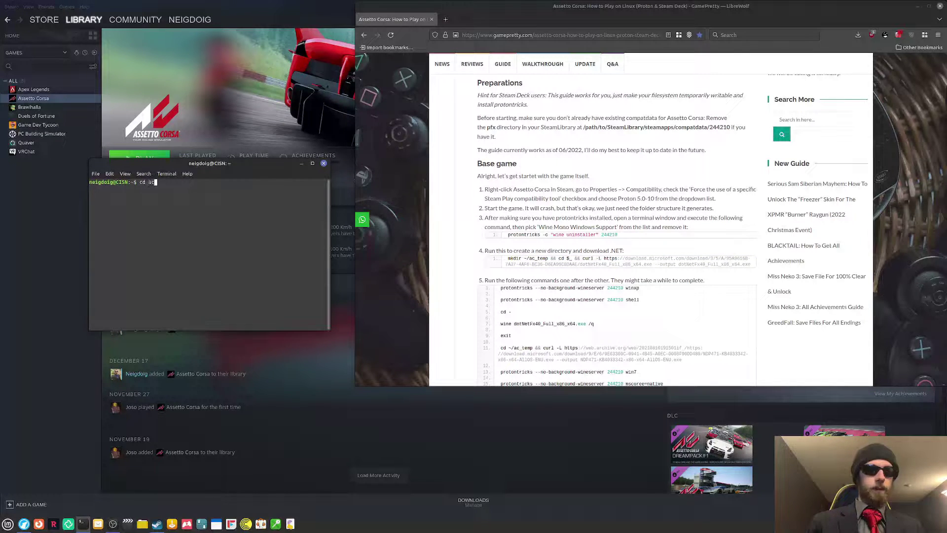
text(_temp)
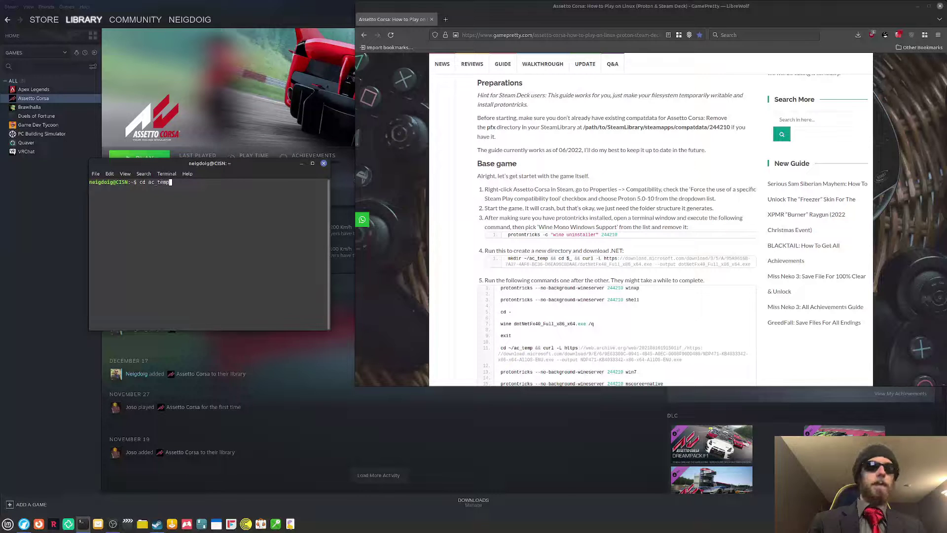
key(Return)
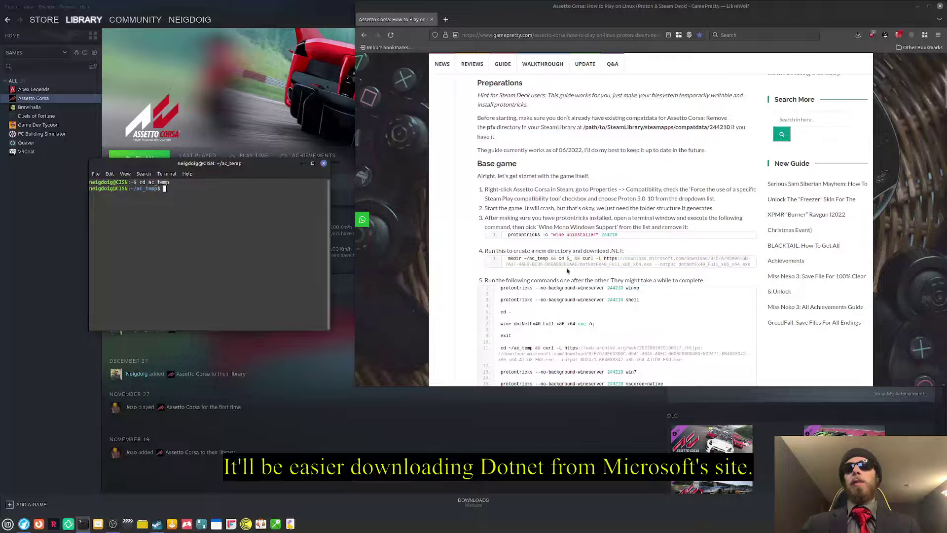
drag(559, 260, 577, 264)
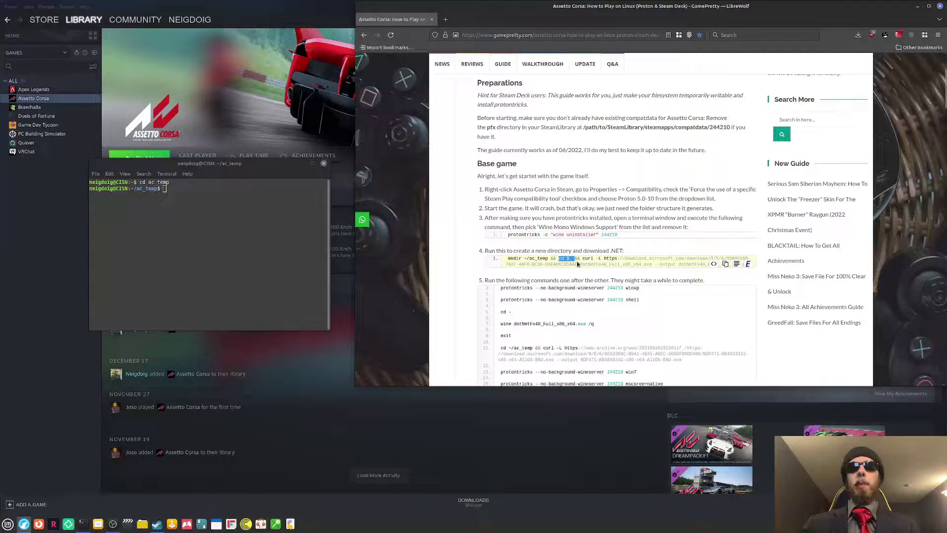
click(578, 264)
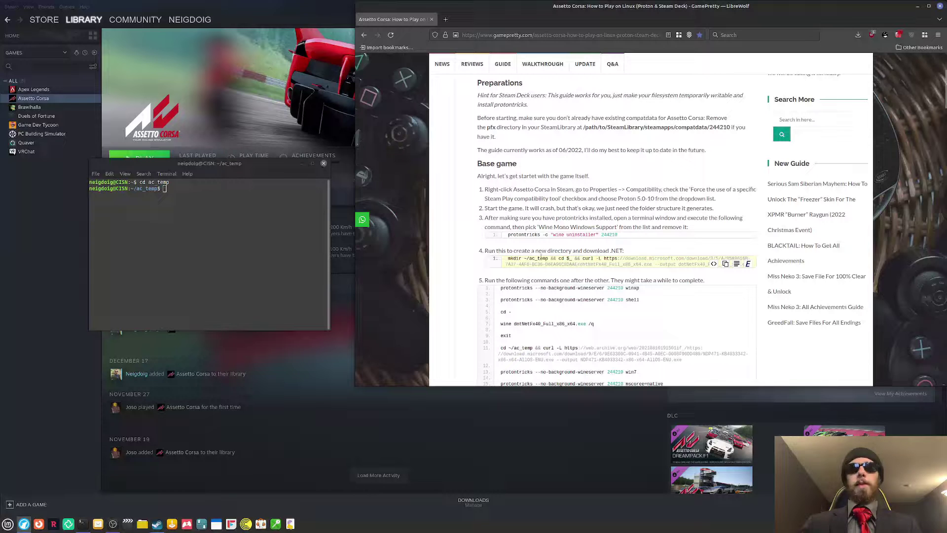
click(269, 254)
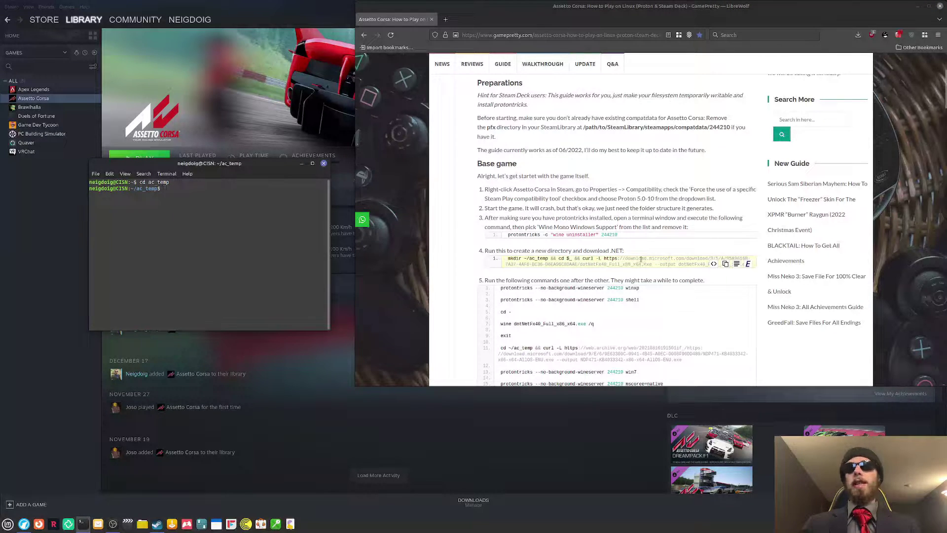
Step: Copy the guide's command protontricks --no-background-wineserver 244210 winxp and run it in the terminal
scroll(640, 259, down, 5)
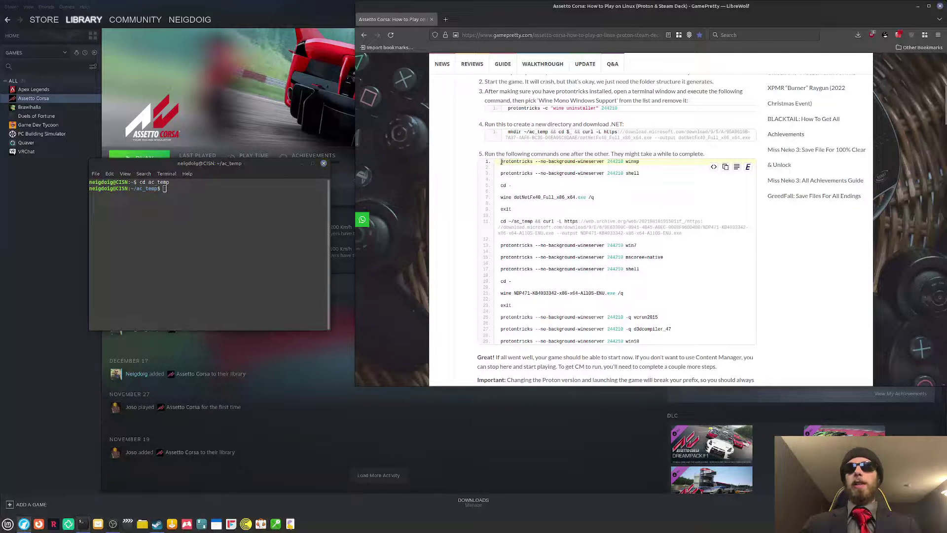
drag(502, 161, 639, 162)
key(ctrl+c)
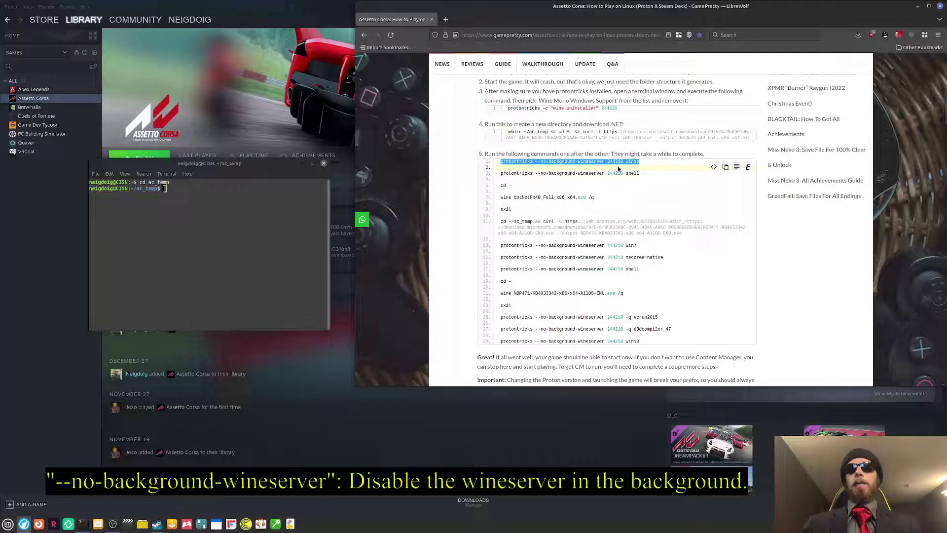
click(216, 219)
middle_click(216, 219)
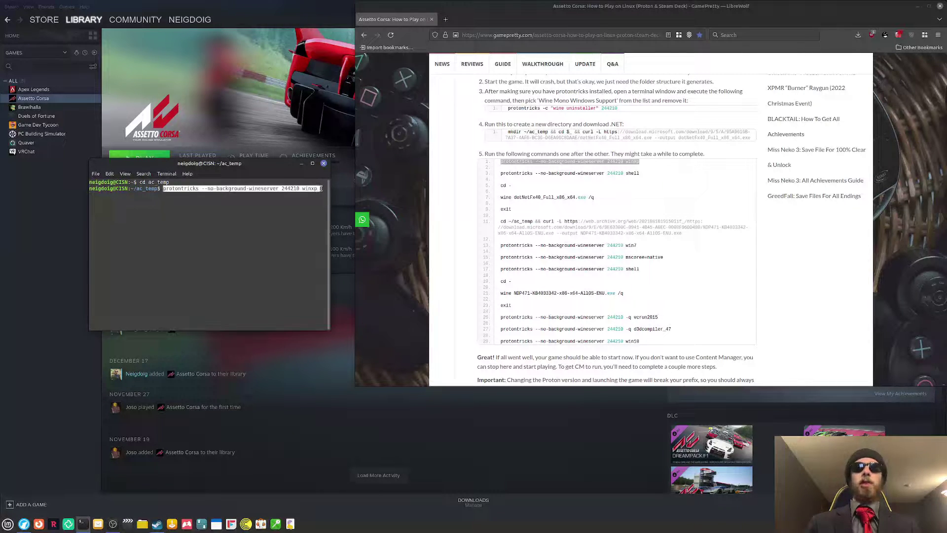
key(Return)
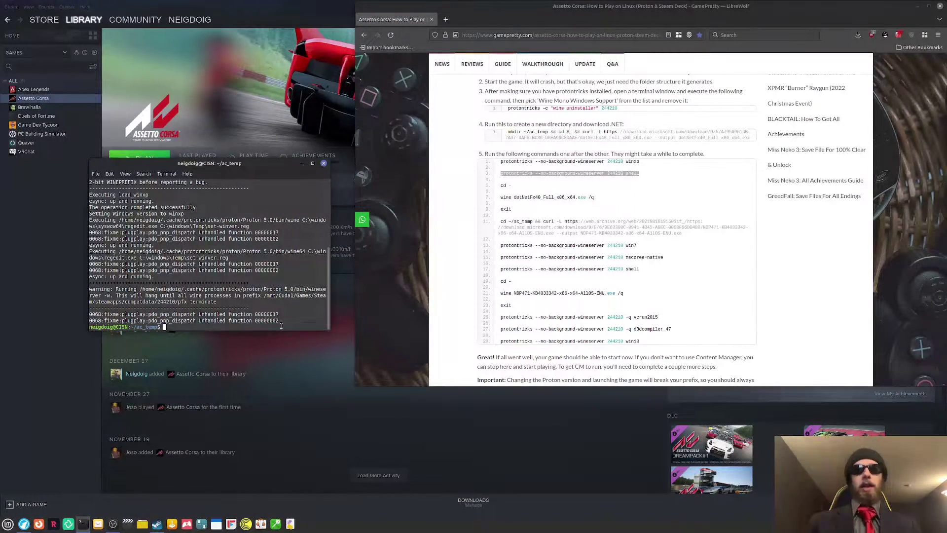
Step: Run protontricks --no-background-wineserver 244210 shell, and return to the previous directory with cd -
middle_click(281, 326)
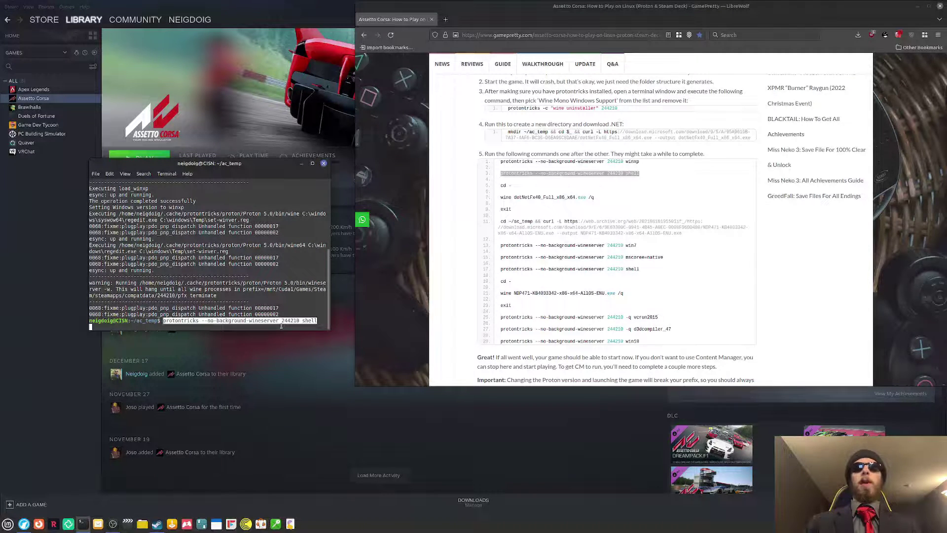
key(Return)
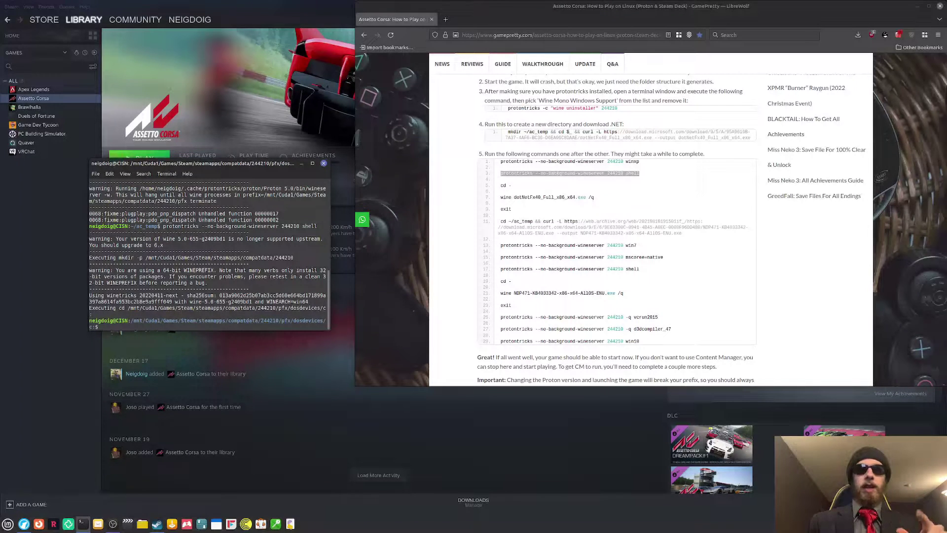
text(cd -)
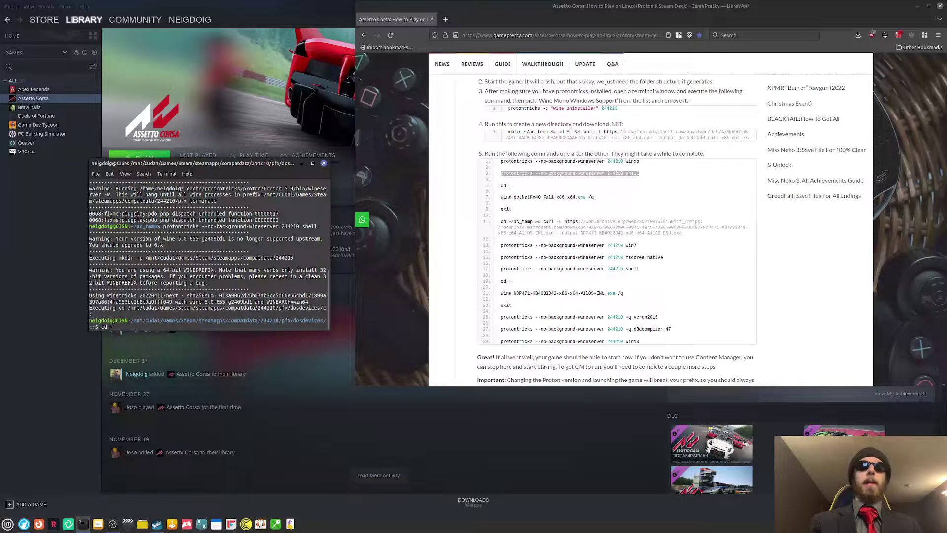
key(Return)
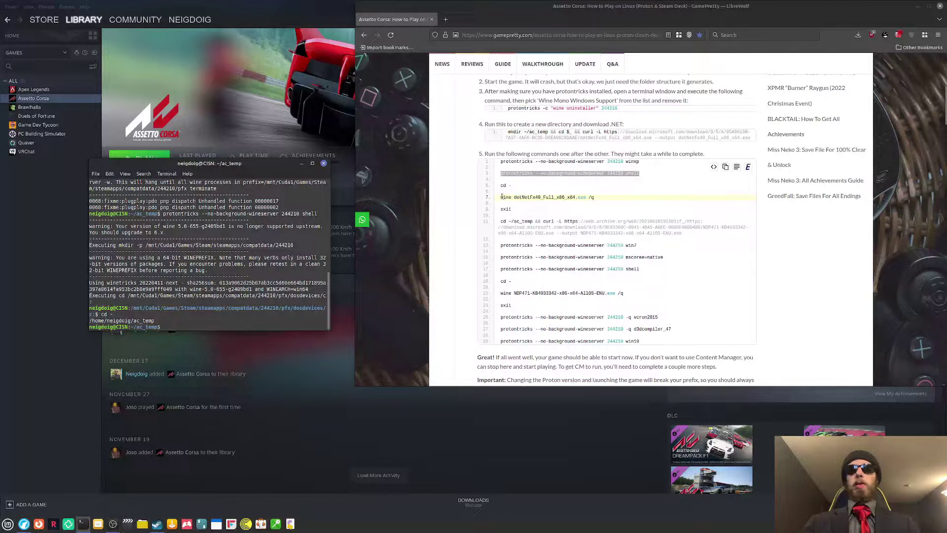
Step: Copy wine dotNetFx40_Full_x86_x64.exe /q from the guide and run it in the terminal
drag(501, 199, 606, 199)
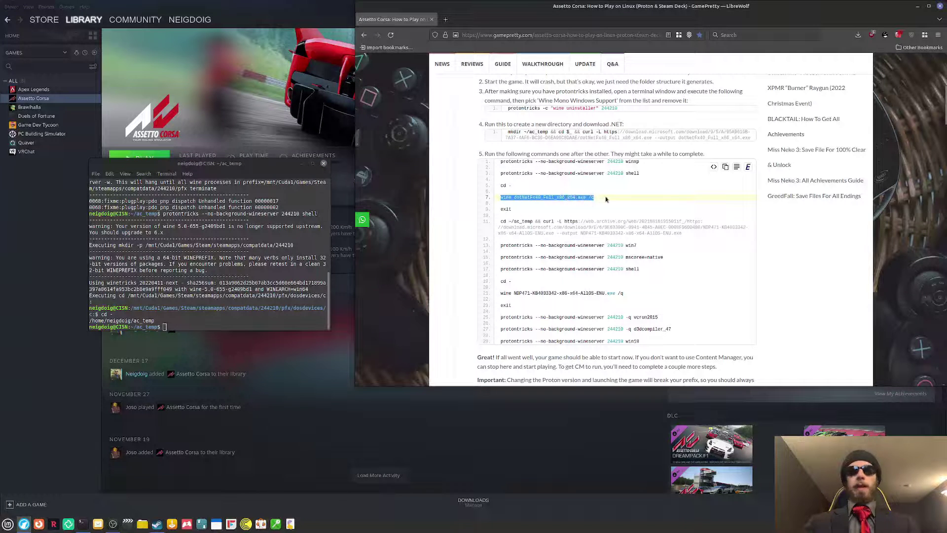
click(251, 325)
text(wine dotNetFx40_Full_x86_x64.exe /q)
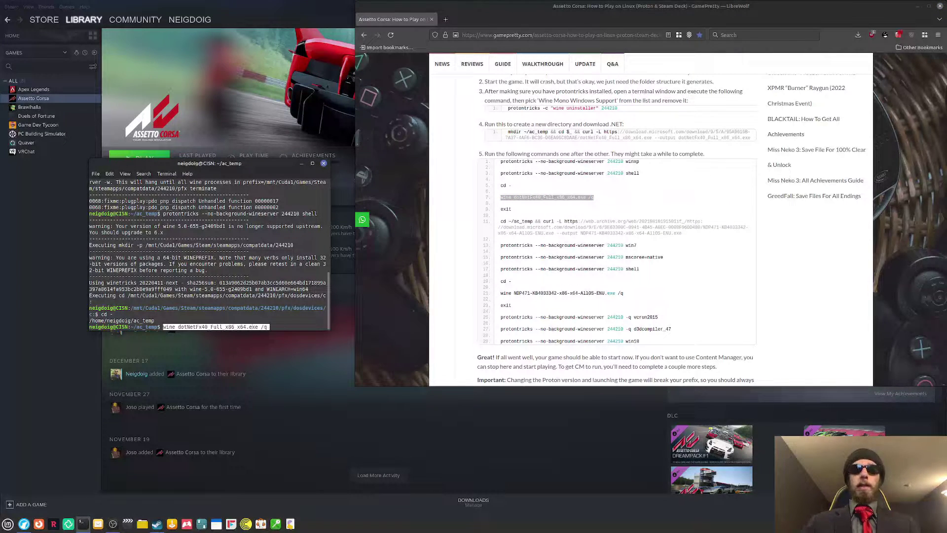
key(Return)
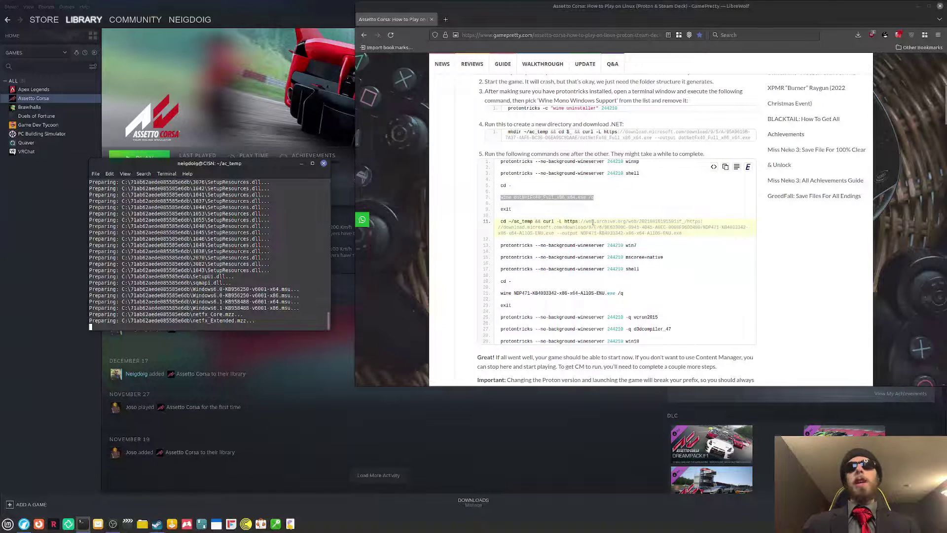
Step: Search the web for Dotnet 4.7.1 in a new browser tab and examine Microsoft's .NET Framework 4.7.1 download page
drag(586, 222, 631, 223)
click(647, 227)
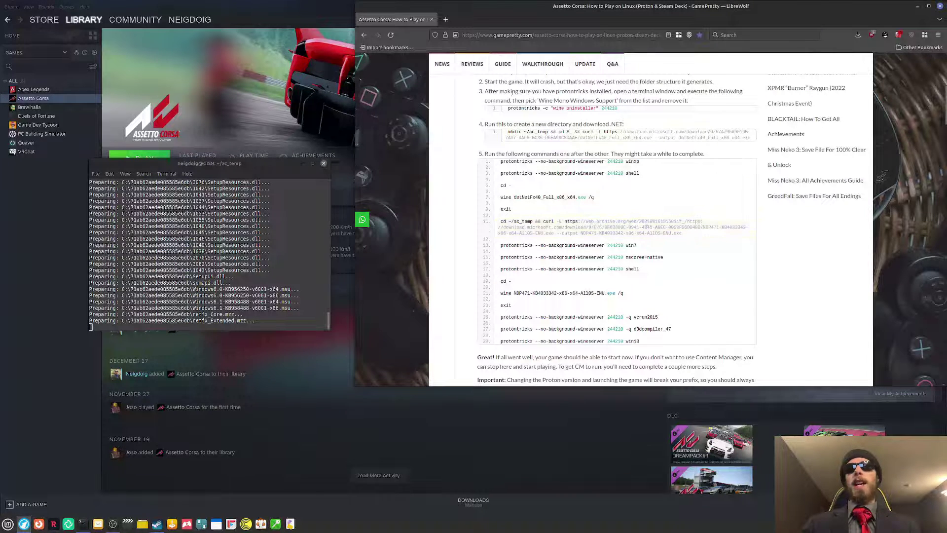
click(447, 20)
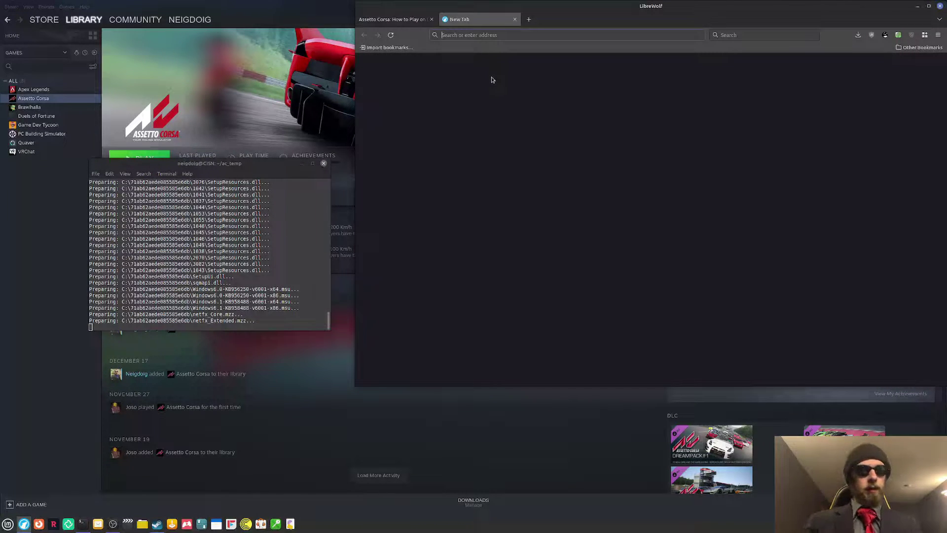
text(Dotnet)
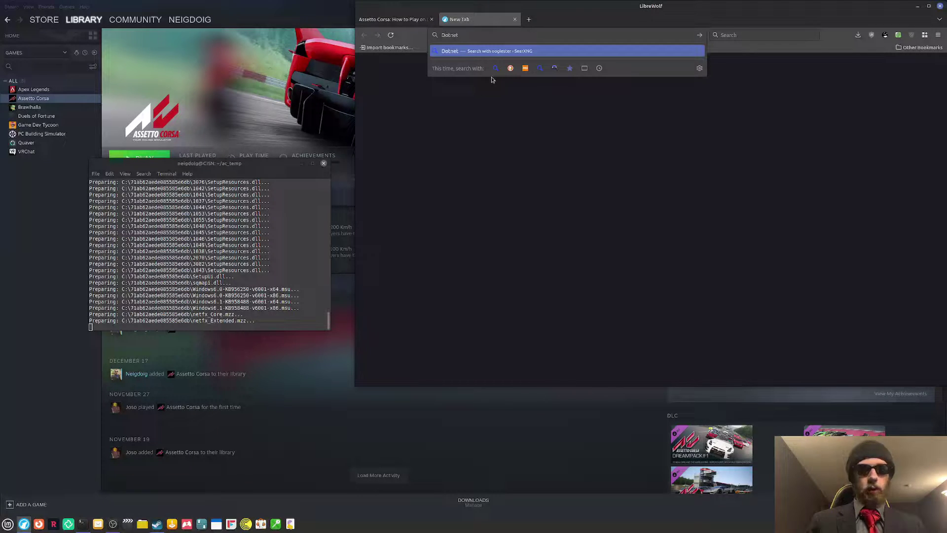
text( 4)
text(.8)
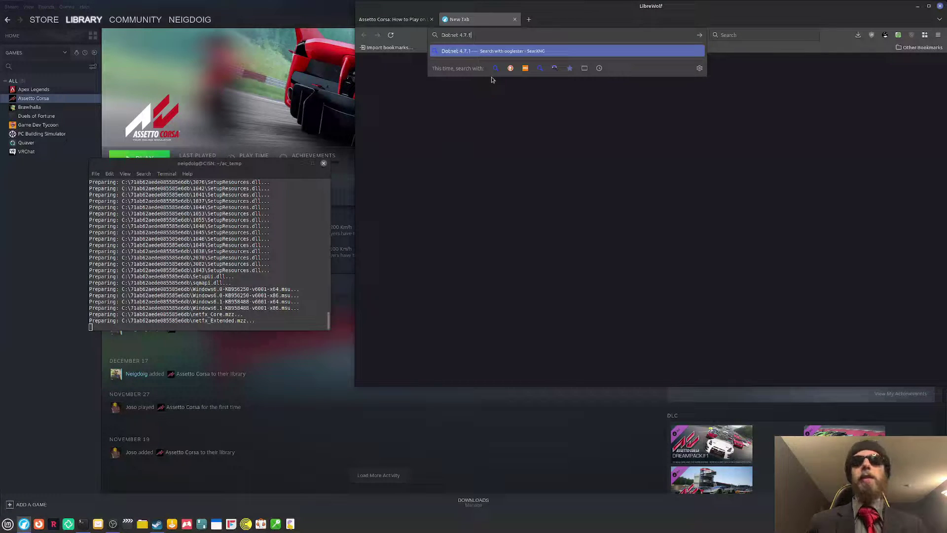
key(Return)
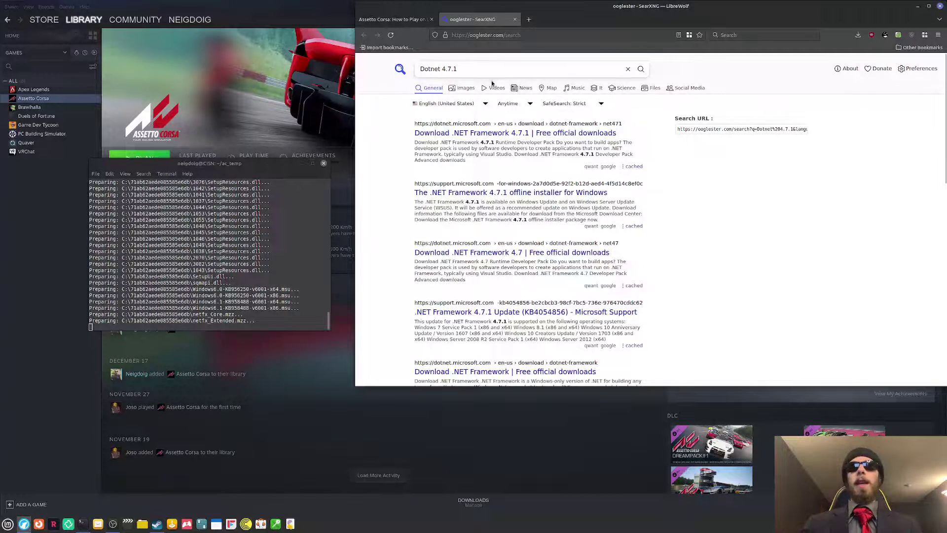
click(491, 134)
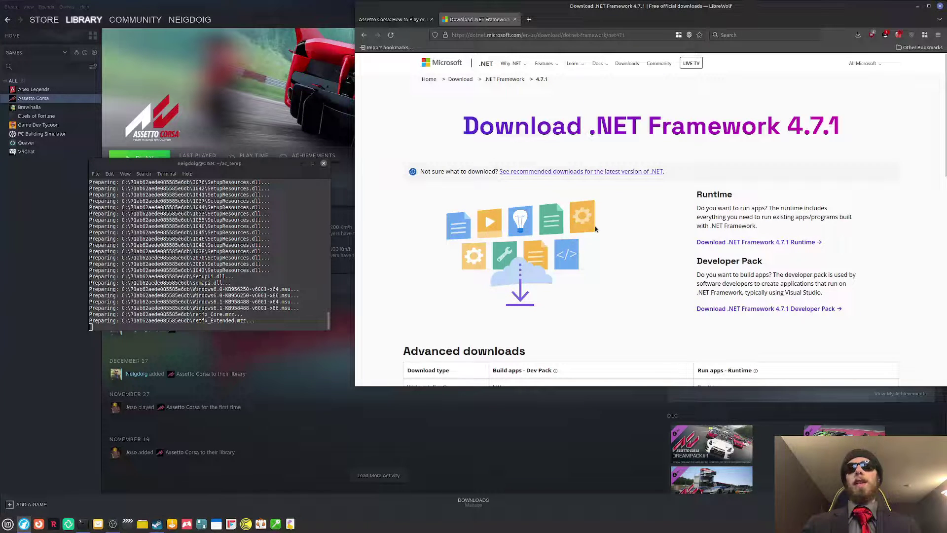
scroll(595, 227, down, 3)
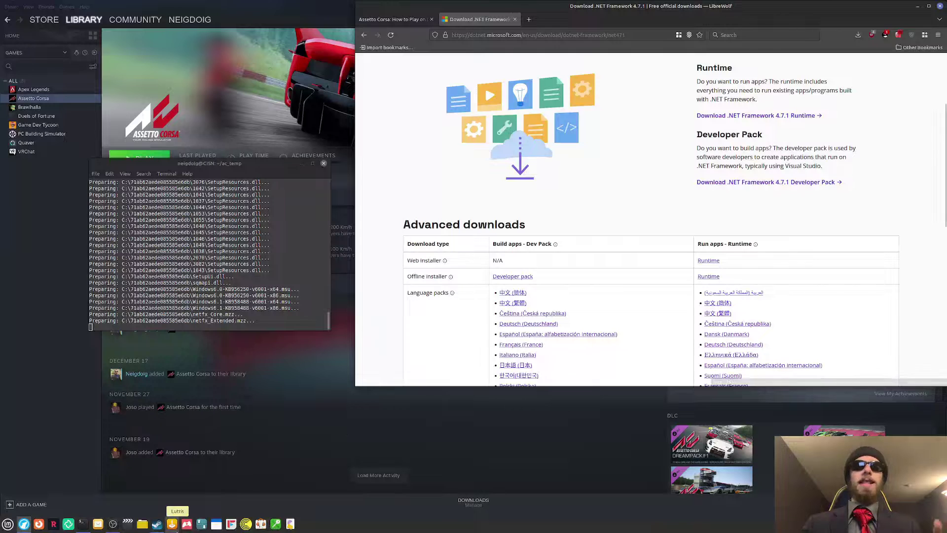
Step: Show the home folder in the file manager and locate the ac_temp folder
click(142, 524)
click(92, 51)
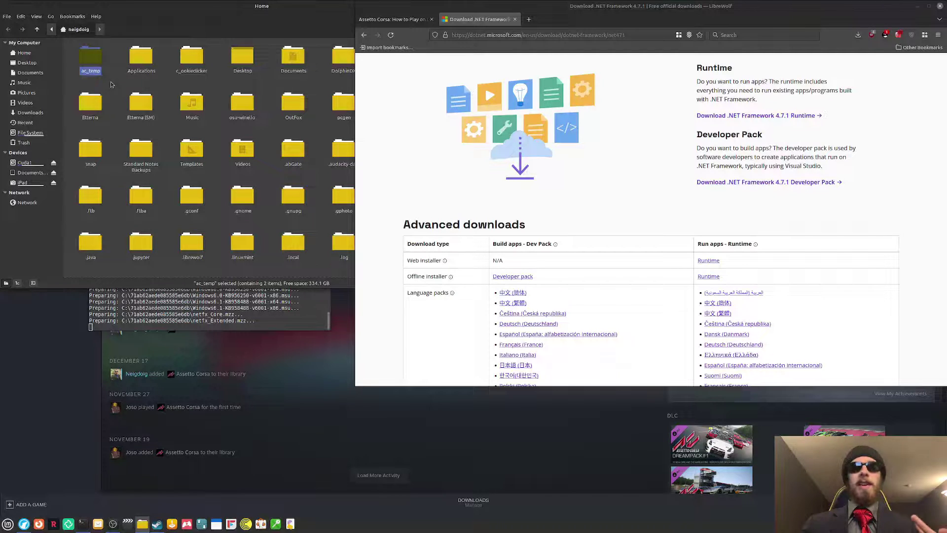
click(111, 81)
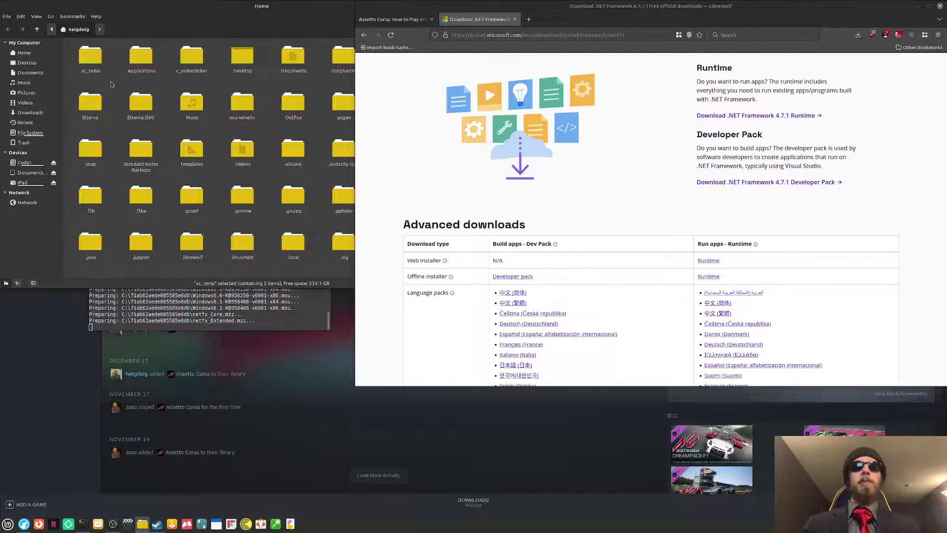
drag(187, 5, 185, 155)
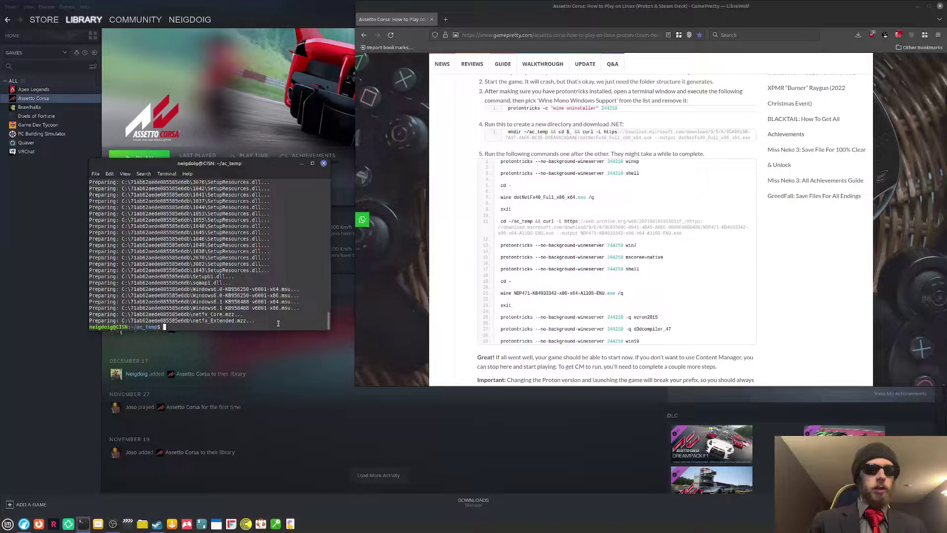
Step: Leave the protontricks shell with exit, and review the guide's curl download command and NDP471 installer file name
text(exit)
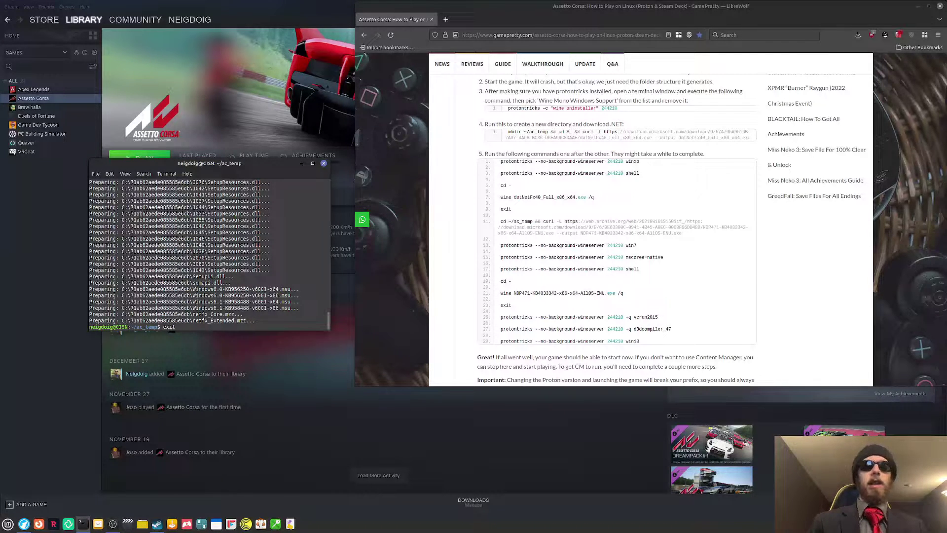
key(Return)
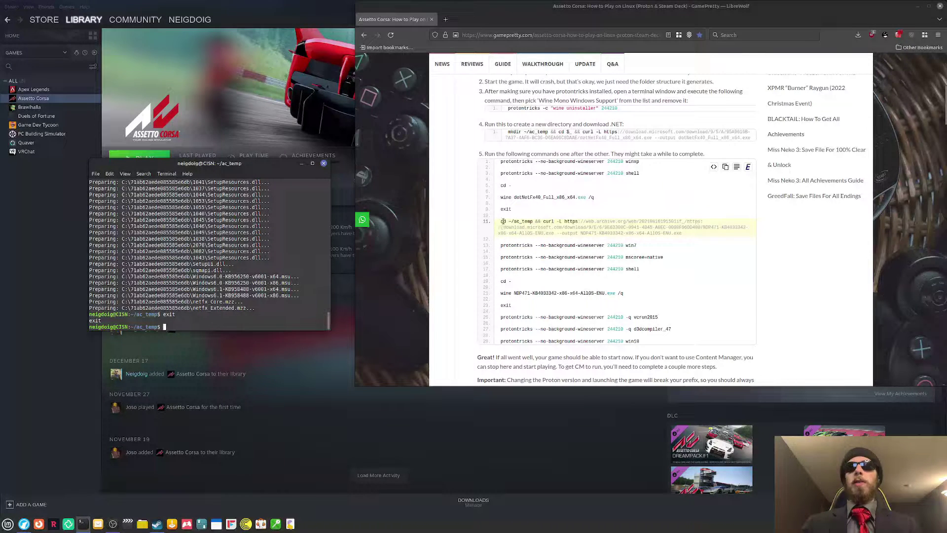
drag(502, 221, 701, 237)
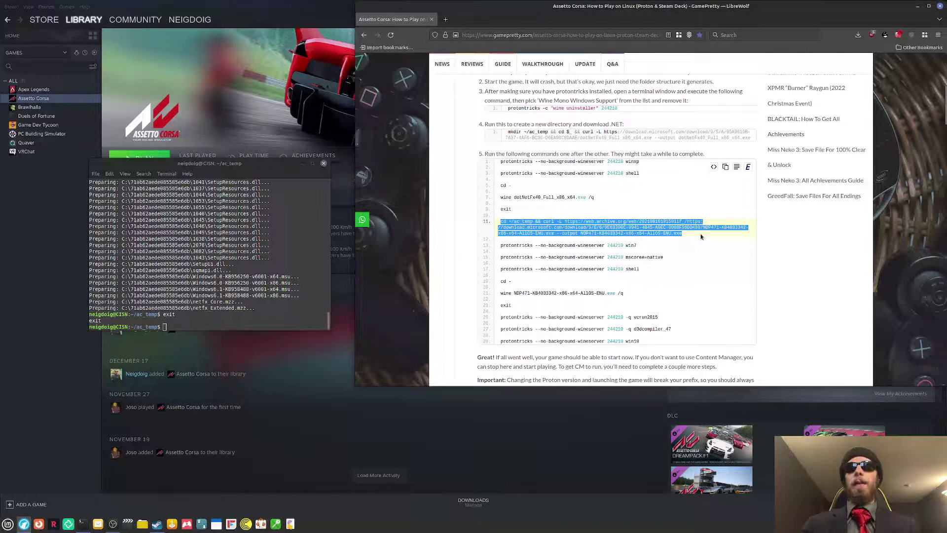
click(701, 237)
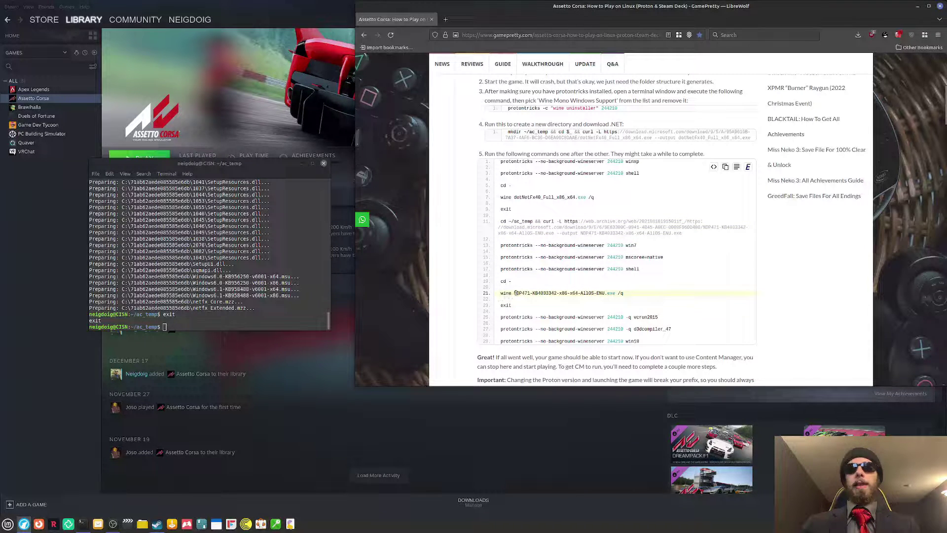
drag(516, 293, 619, 294)
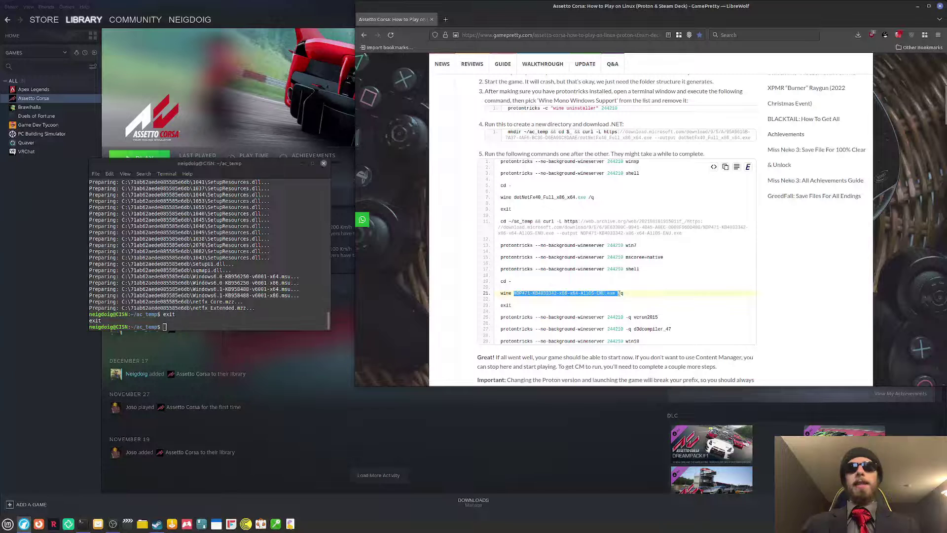
click(641, 292)
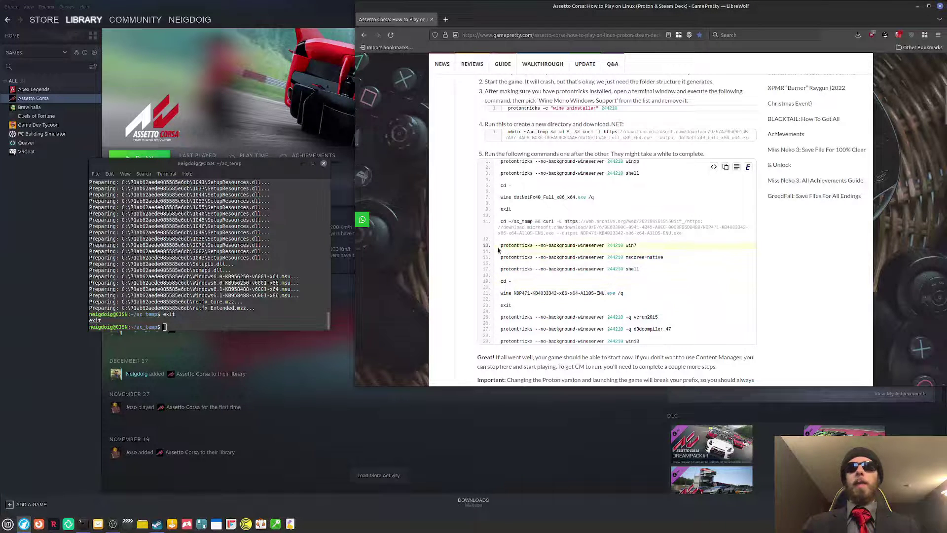
Step: Copy the guide's command protontricks --no-background-wineserver 244210 win7 and run it in the terminal
drag(501, 247, 651, 245)
key(ctrl+c)
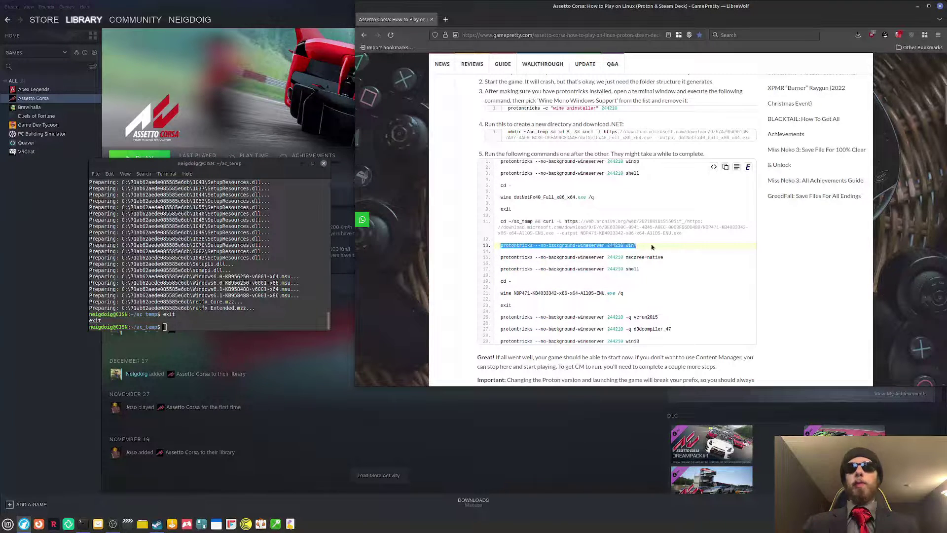
click(270, 325)
key(ctrl+shift+v)
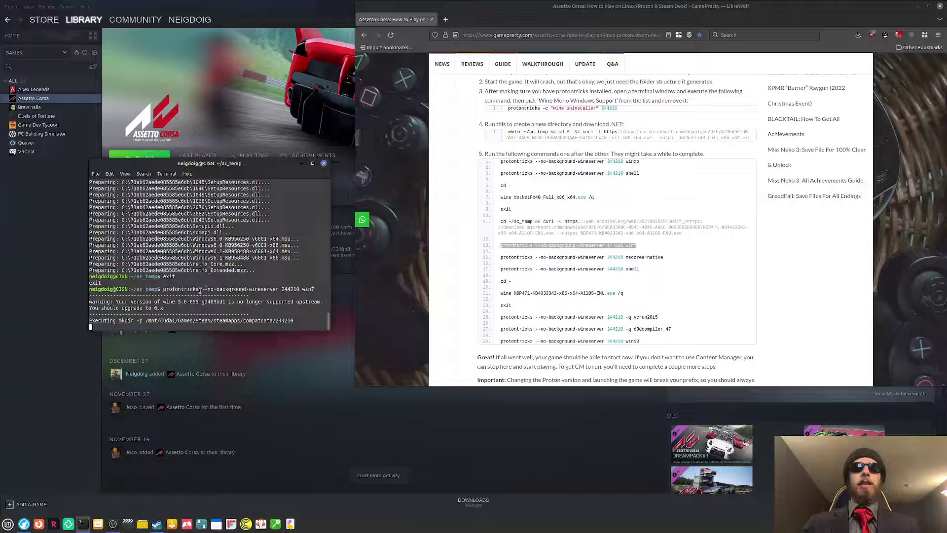
drag(202, 289, 280, 290)
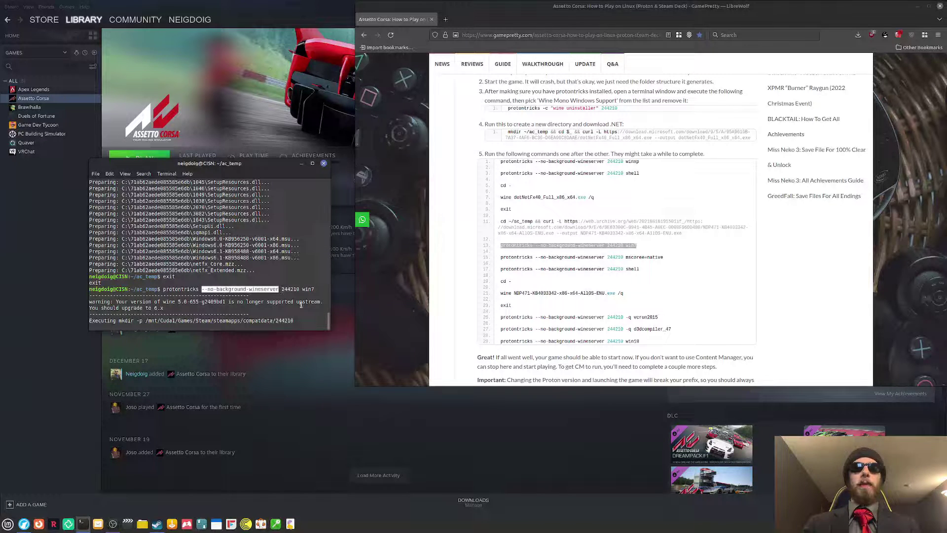
click(296, 324)
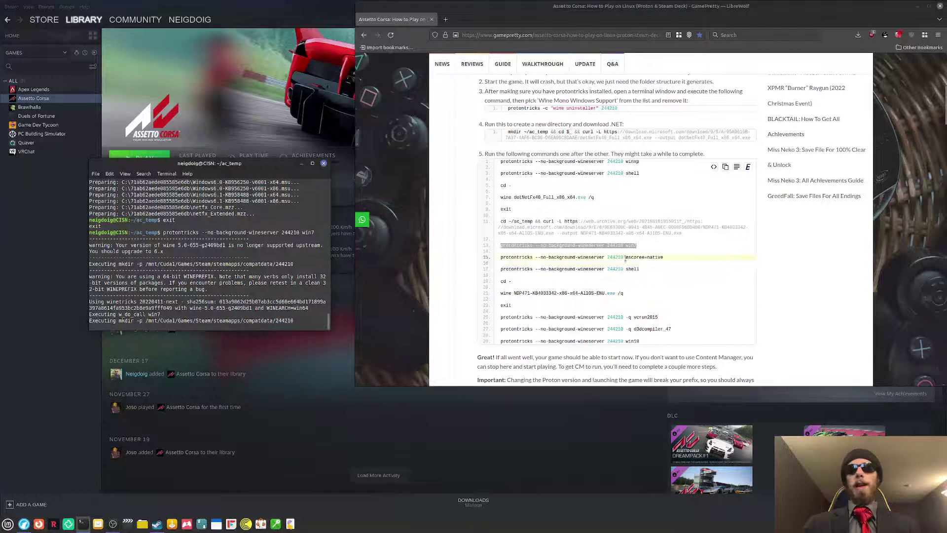
Step: Copy protontricks --no-background-wineserver 244210 mscoree=native from the guide and run it in the terminal
drag(626, 258, 670, 261)
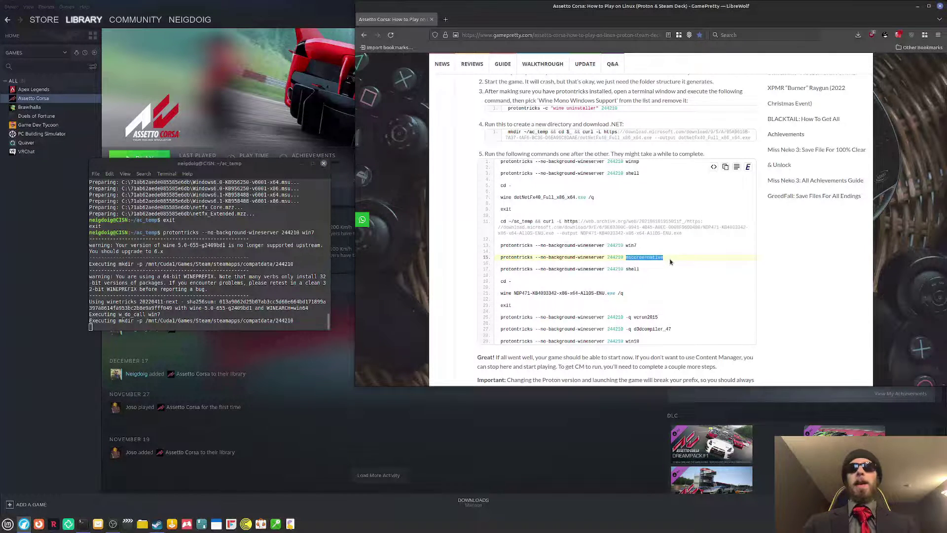
click(671, 261)
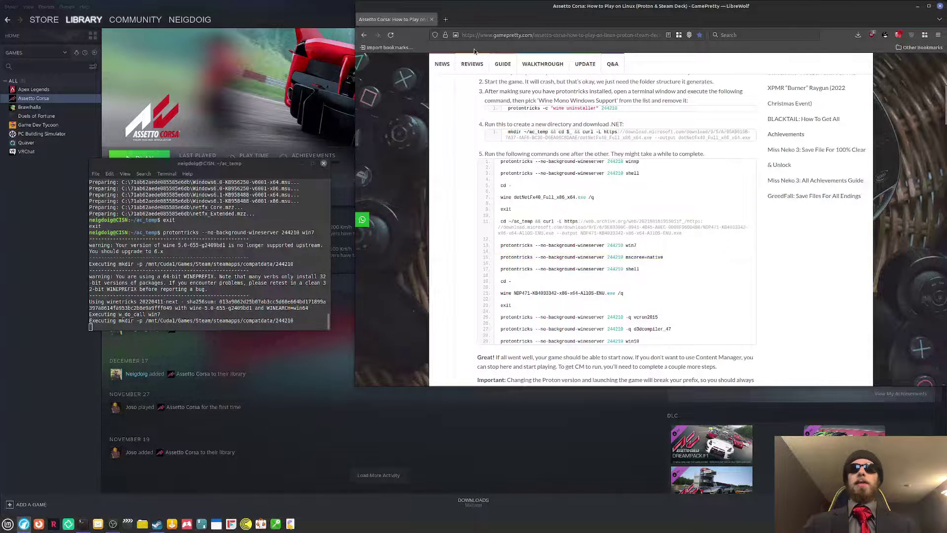
triple_click(589, 257)
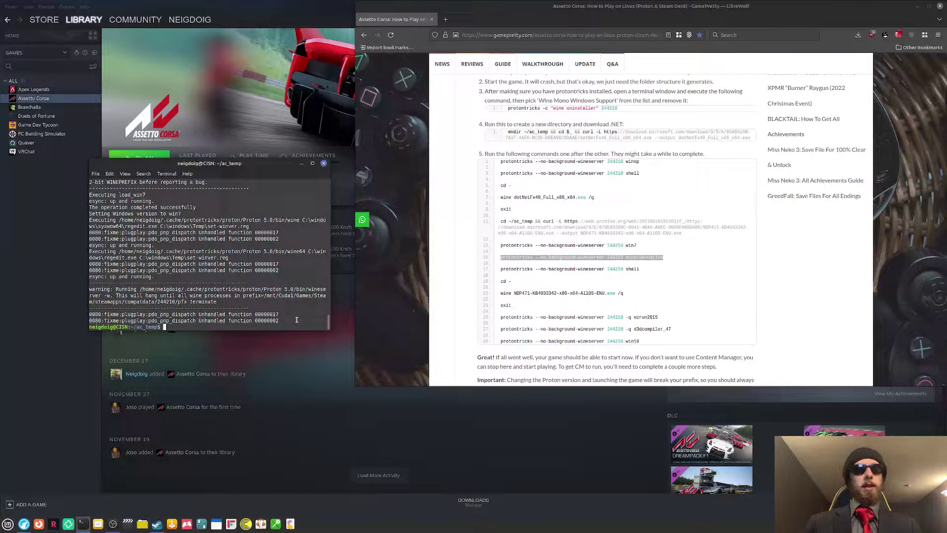
middle_click(297, 319)
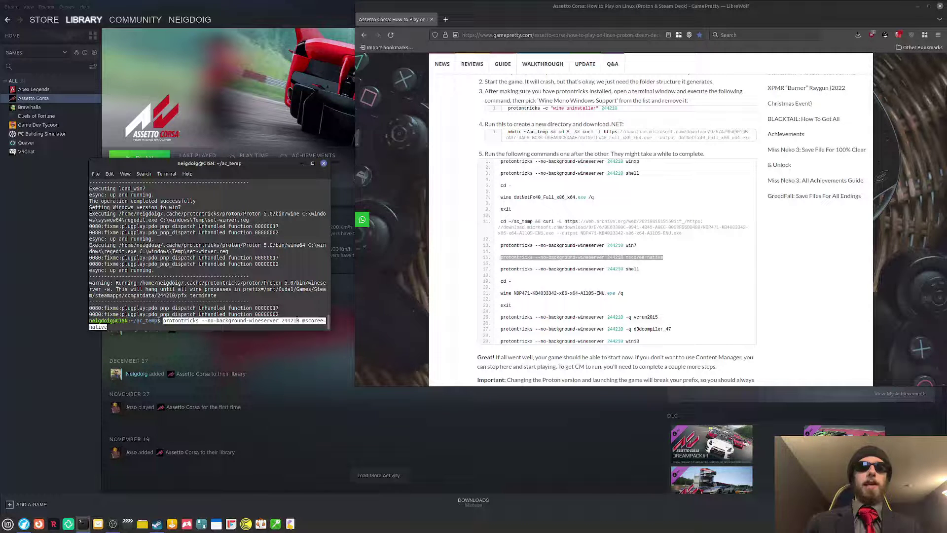
key(Return)
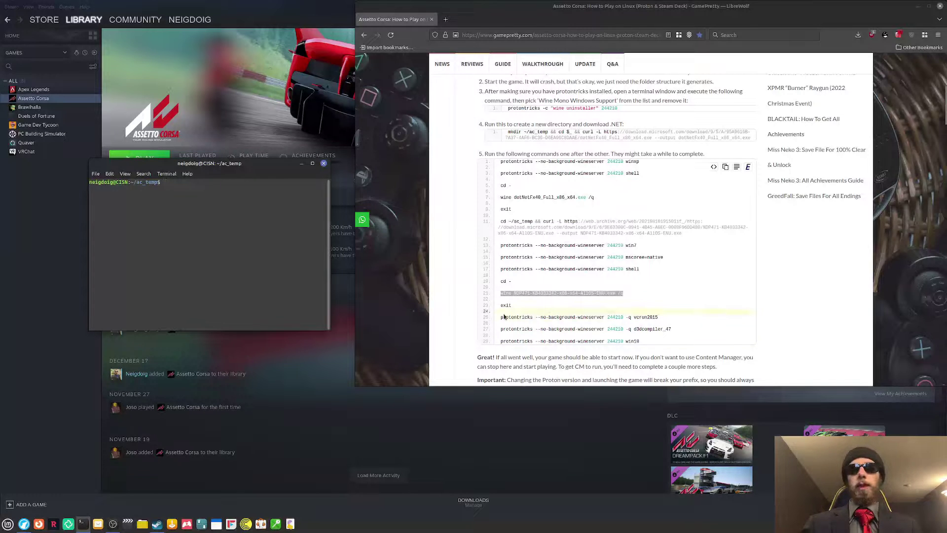
Step: Copy the guide's vcrun2015 command, append d3dcompiler_47 and win10, and run protontricks --no-background-wineserver 244210 -q vcrun2015 d3dcompiler_47 win10
drag(501, 318, 672, 319)
key(ctrl+c)
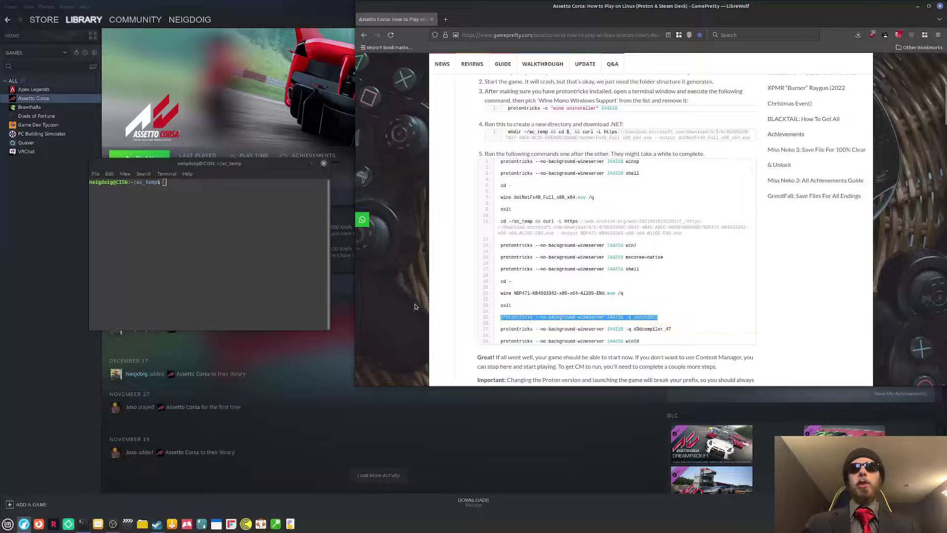
click(273, 256)
key(ctrl+shift+v)
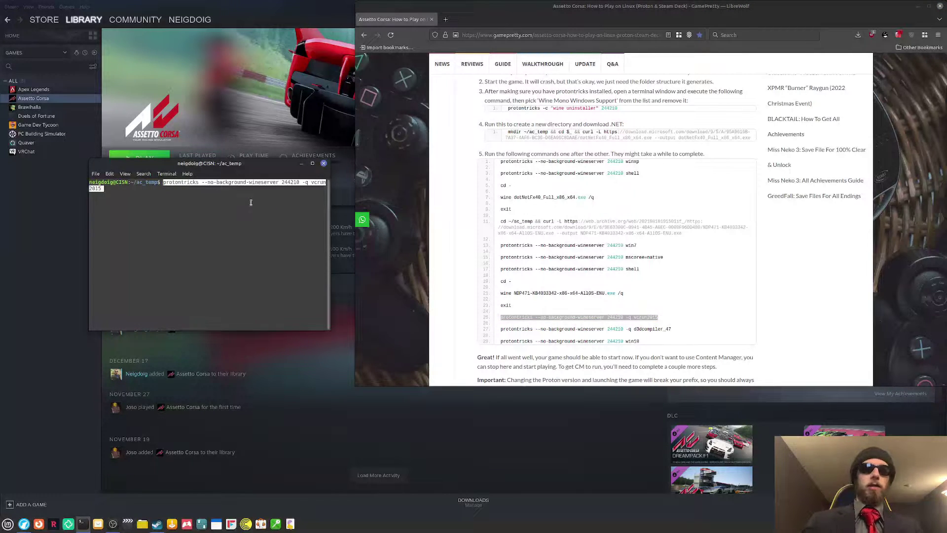
key(Return)
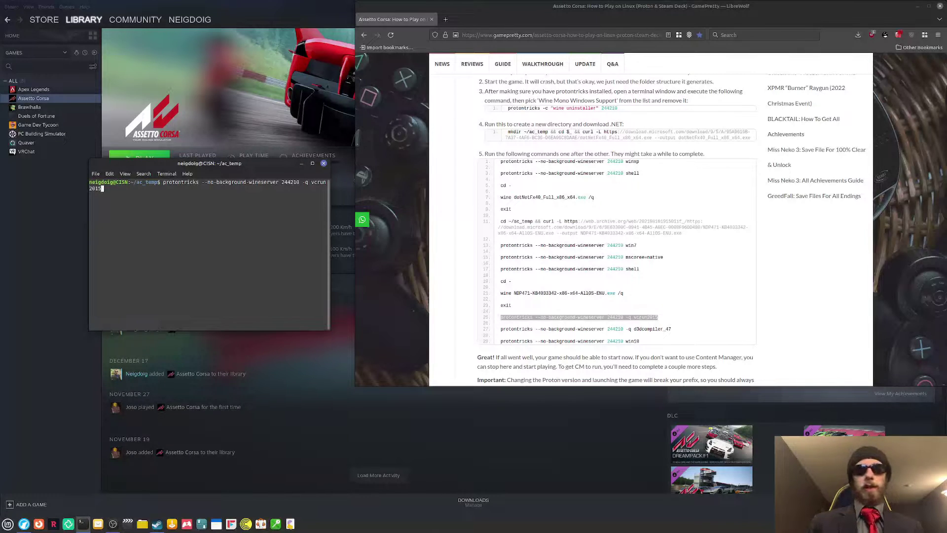
text(d3dcompi)
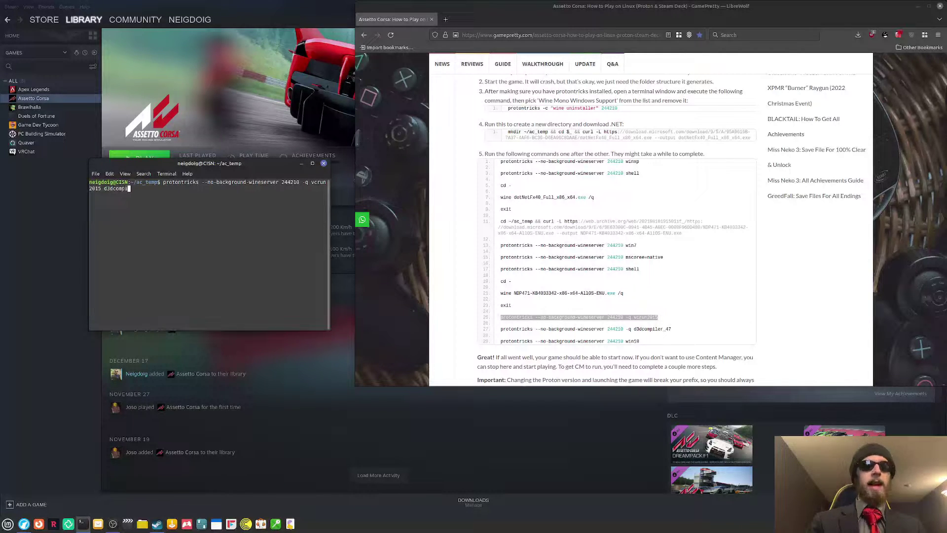
text(ler_47)
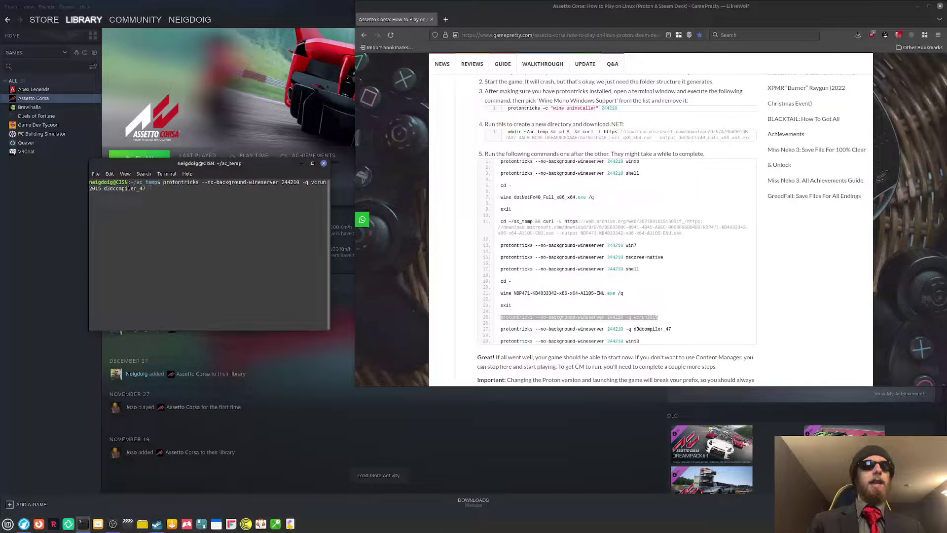
text(win10)
key(Return)
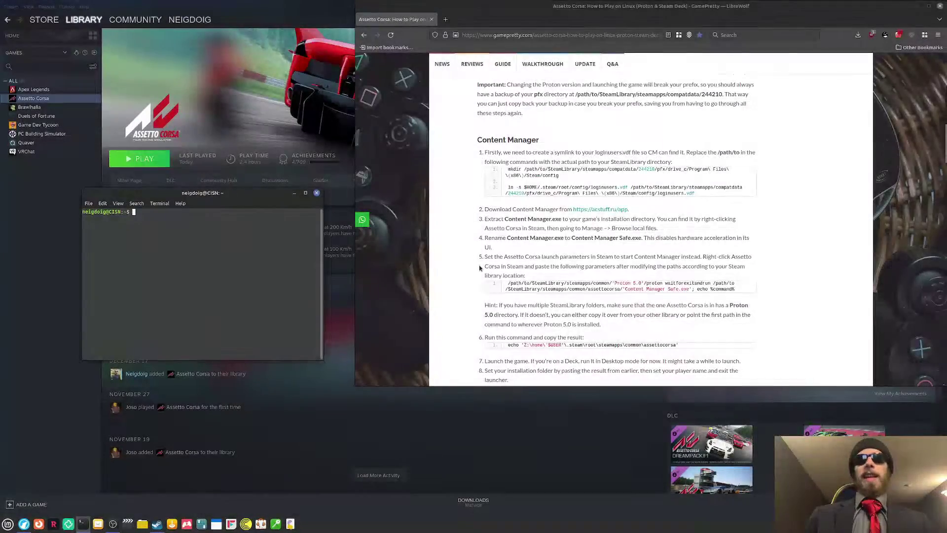
scroll(479, 265, up, 4)
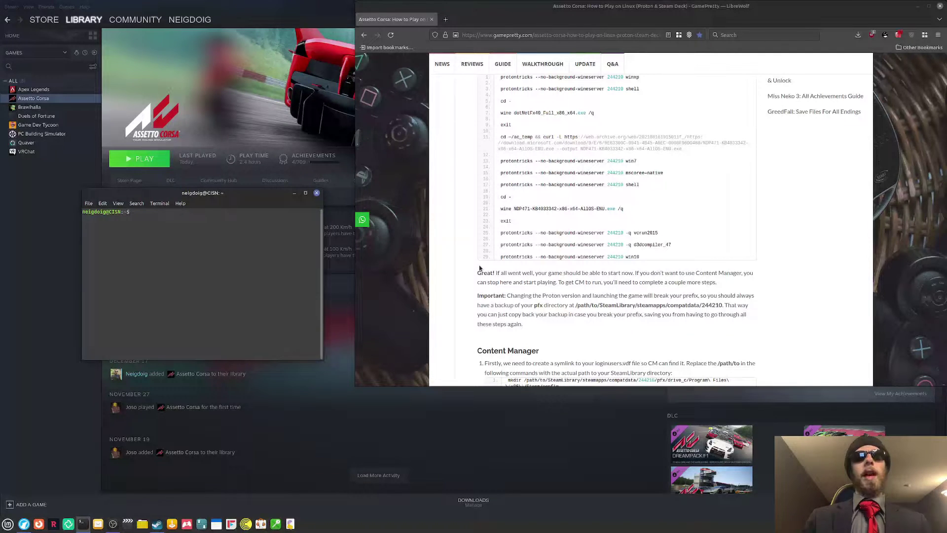
Step: Review the guide's backup advice and its Content Manager and Custom Shaders Patch instructions, including the Steam launch parameters
scroll(478, 265, down, 2)
scroll(479, 267, down, 2)
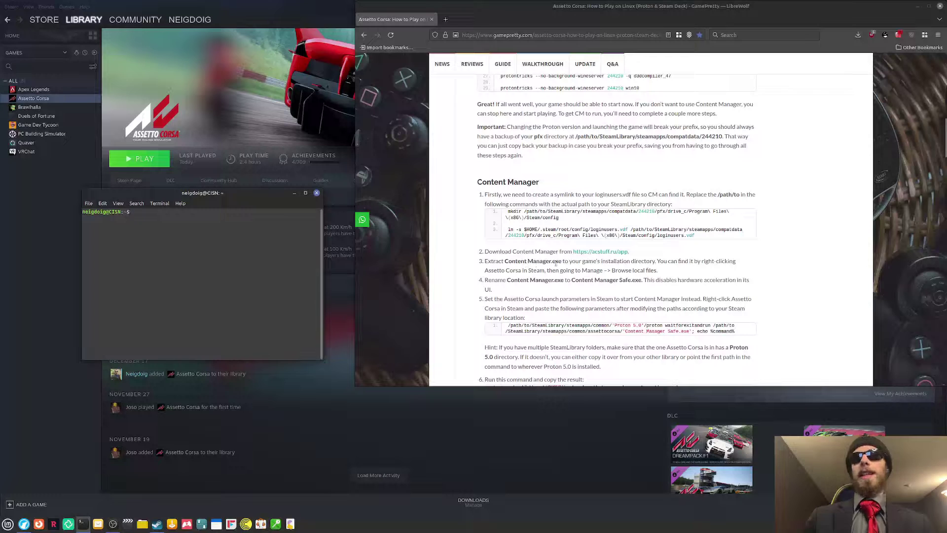
scroll(562, 257, down, 2)
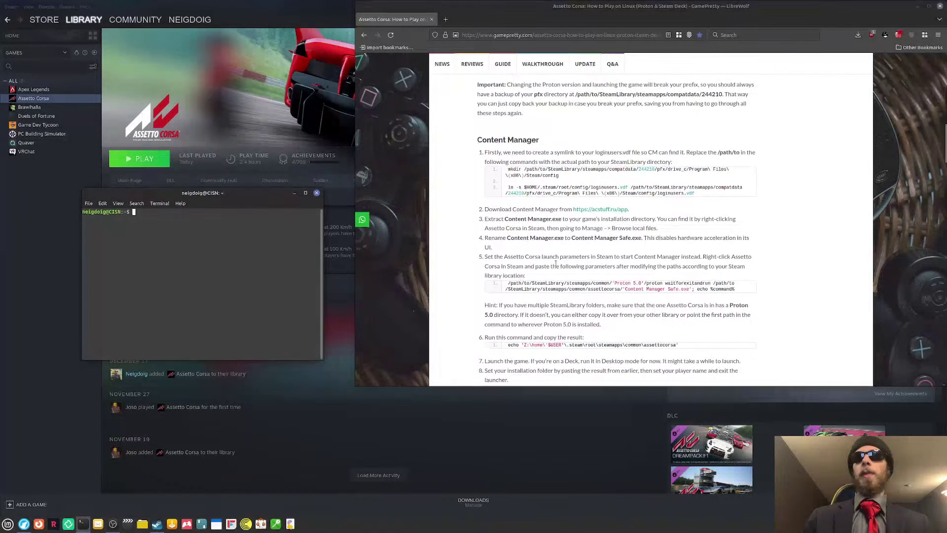
drag(571, 240, 646, 238)
click(655, 247)
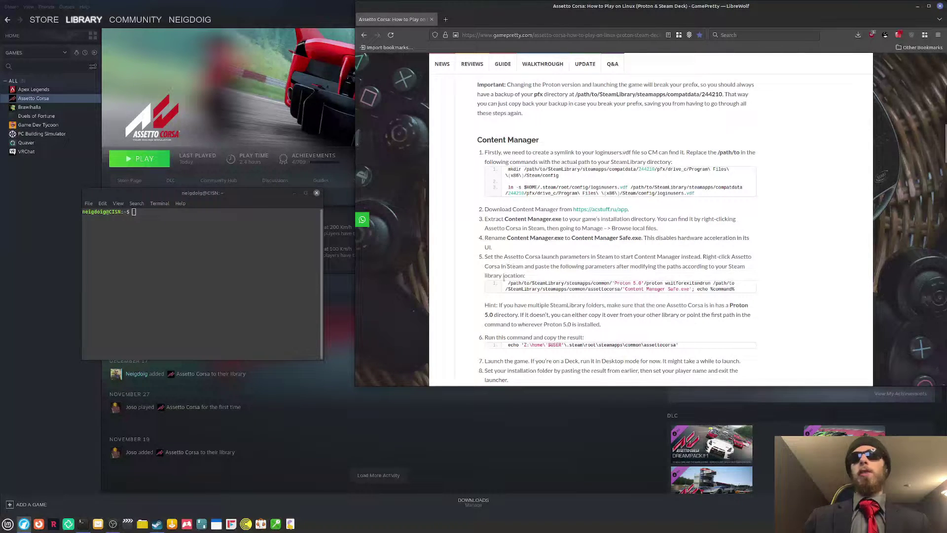
mouse_move(508, 285)
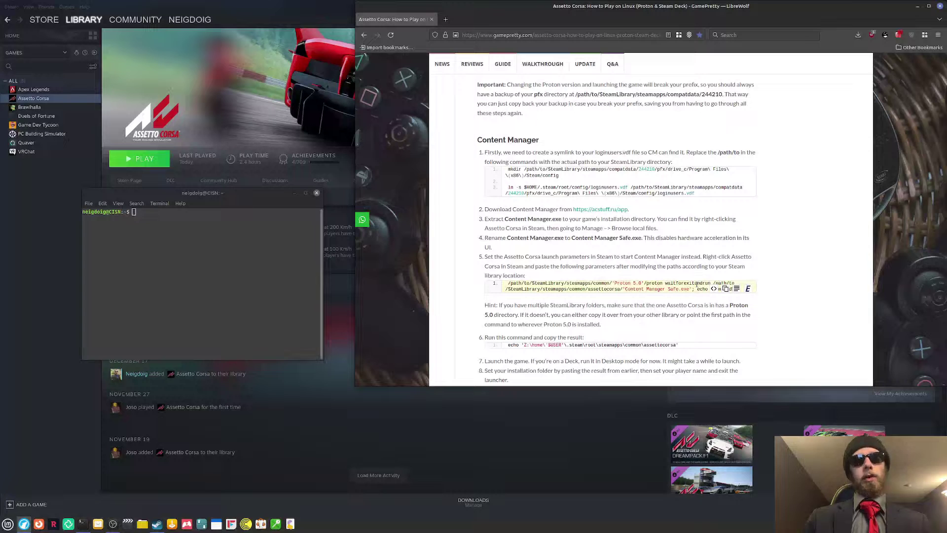
scroll(625, 325, down, 2)
scroll(625, 326, down, 2)
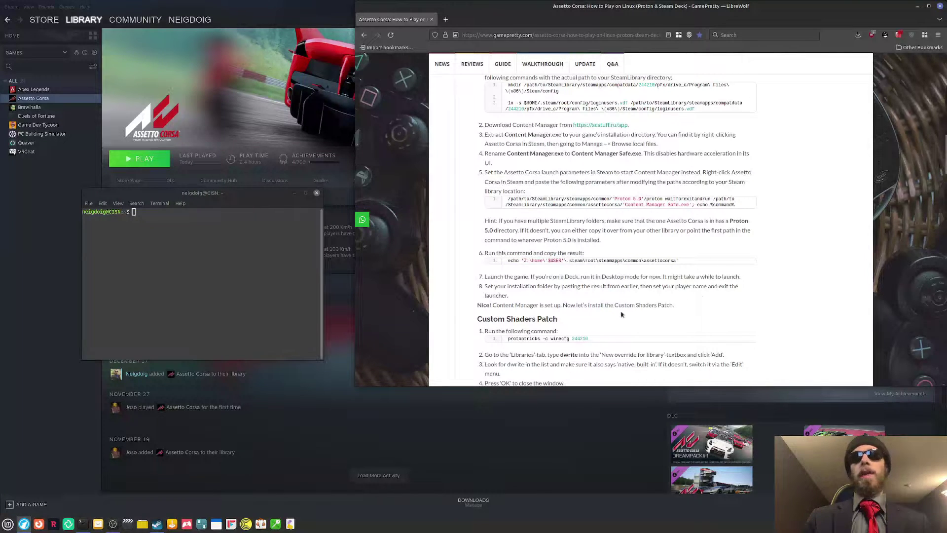
scroll(622, 314, down, 5)
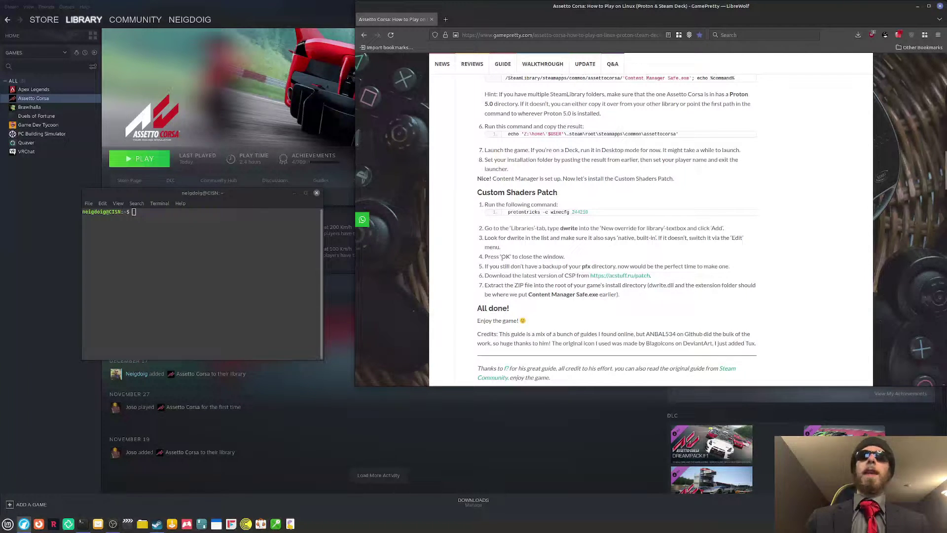
Step: Close the terminal and browser windows, launch Assetto Corsa from the Steam library, and minimise Steam
click(317, 193)
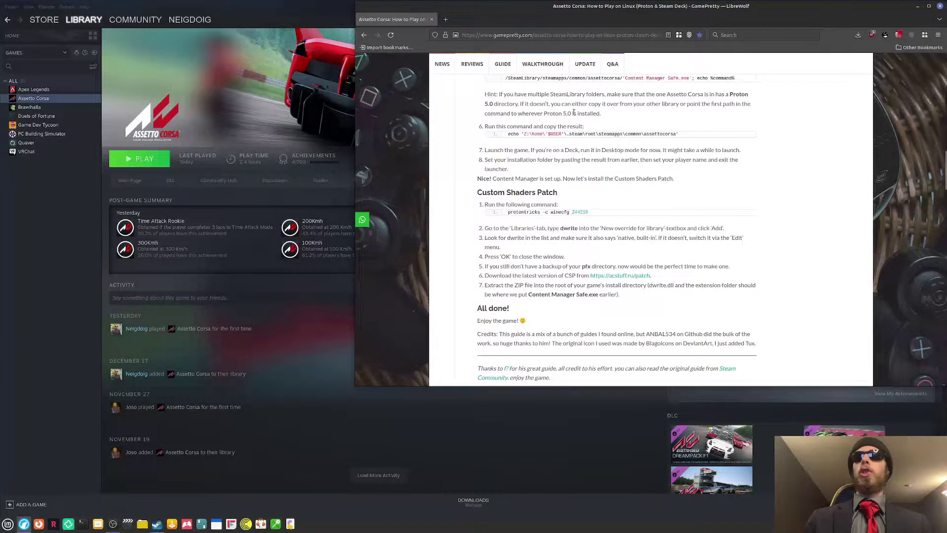
click(940, 5)
click(160, 165)
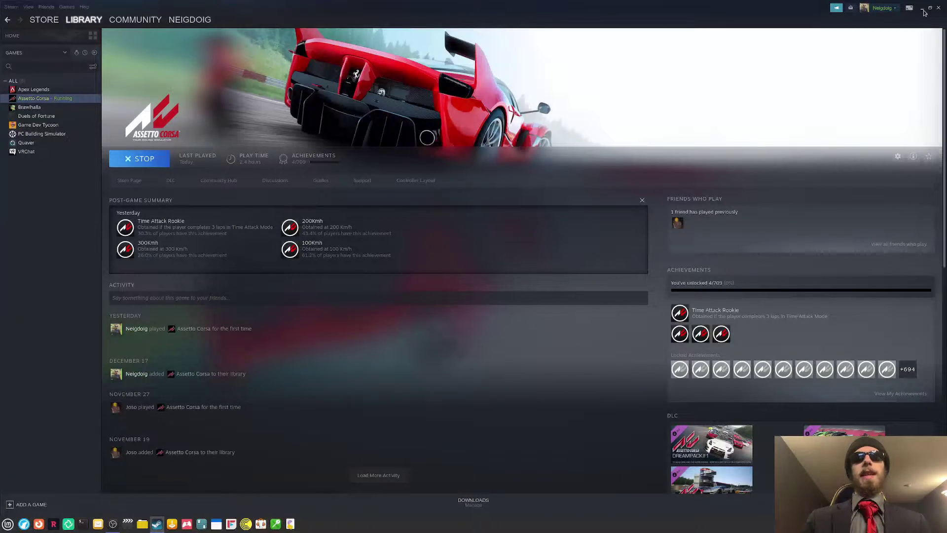
click(923, 10)
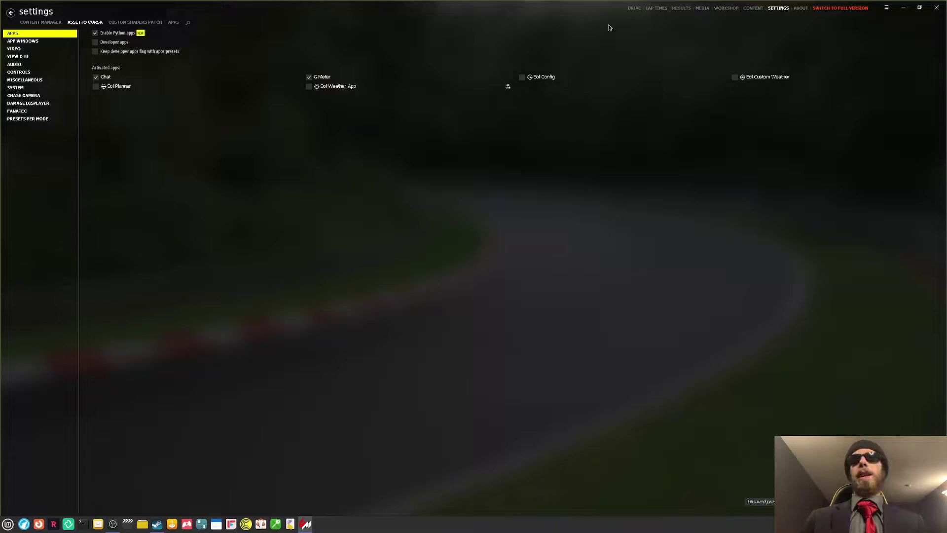
Step: Enable the Sol Config, Sol Custom Weather, Sol Weather App and Sol Planner apps in Content Manager's Assetto Corsa settings
click(636, 11)
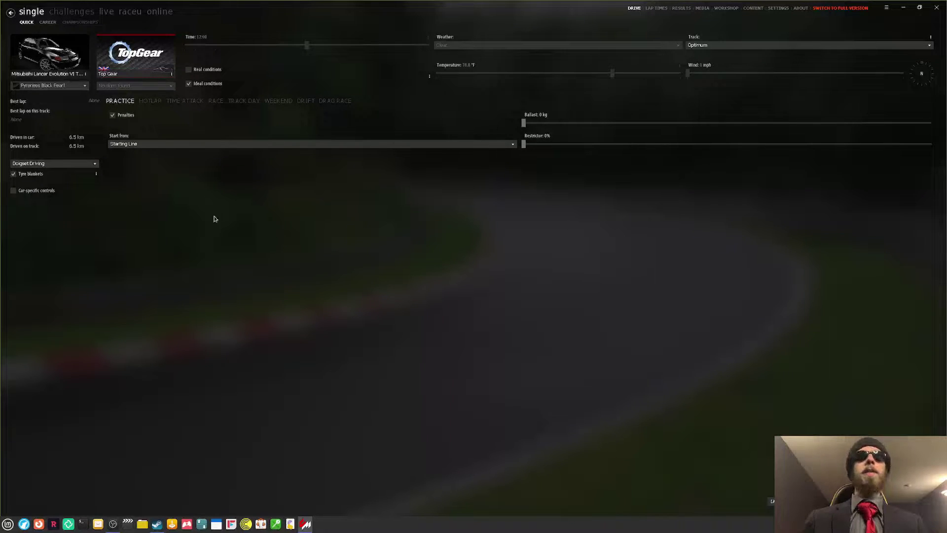
mouse_move(54, 57)
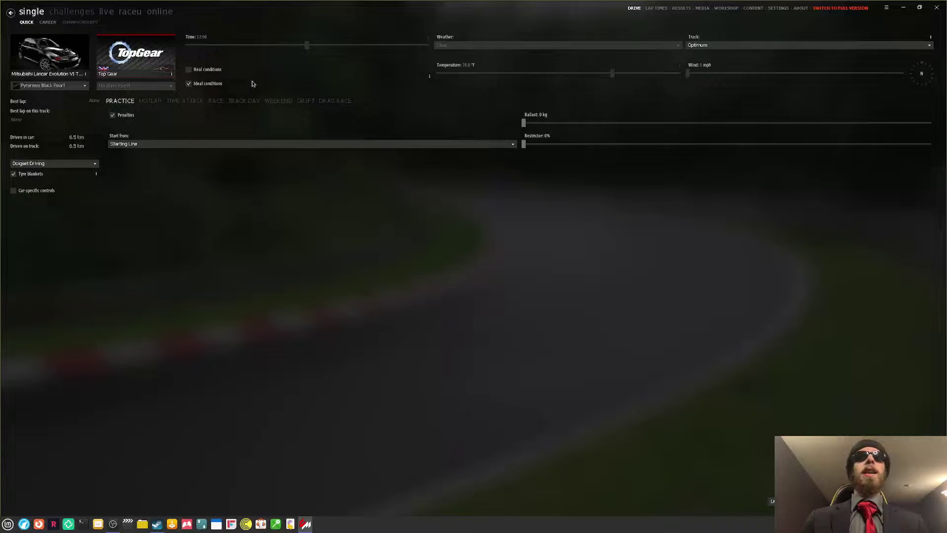
click(779, 8)
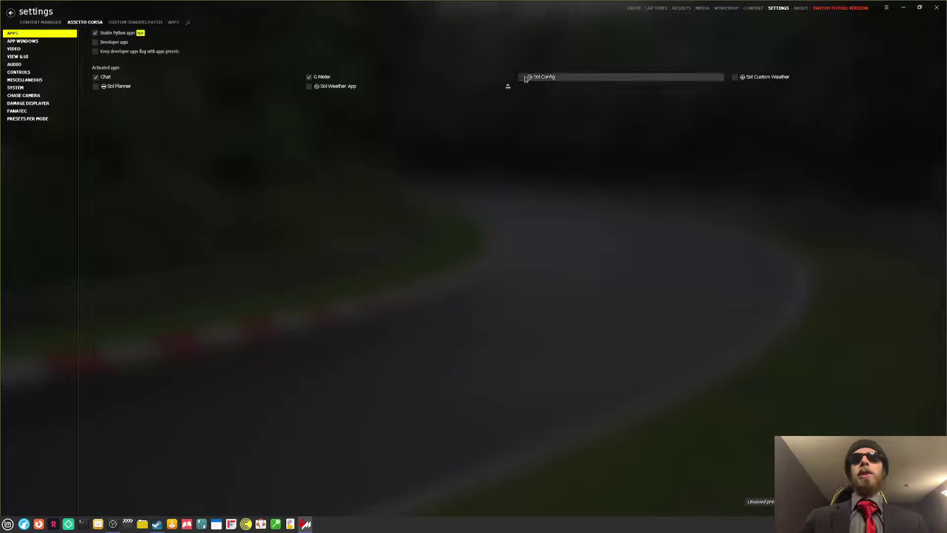
click(581, 78)
click(735, 78)
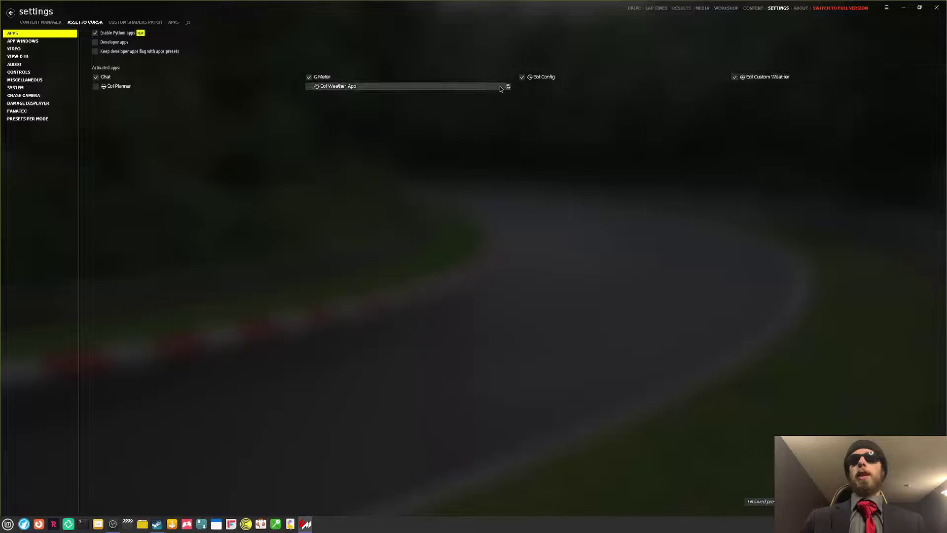
click(310, 87)
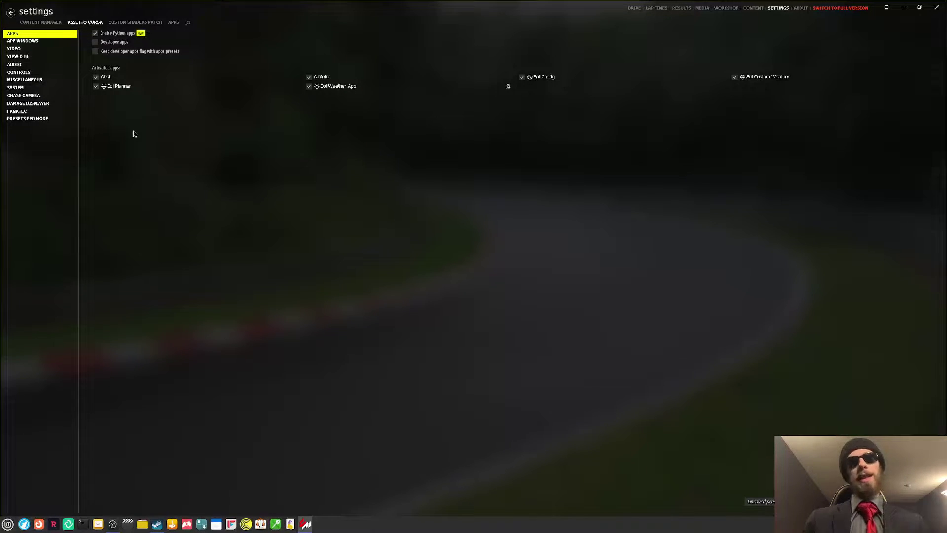
Step: Start a quick Hotlap with the Mitsubishi Lancer Evolution VI on the Top Gear track, with the ghost car turned off
click(40, 22)
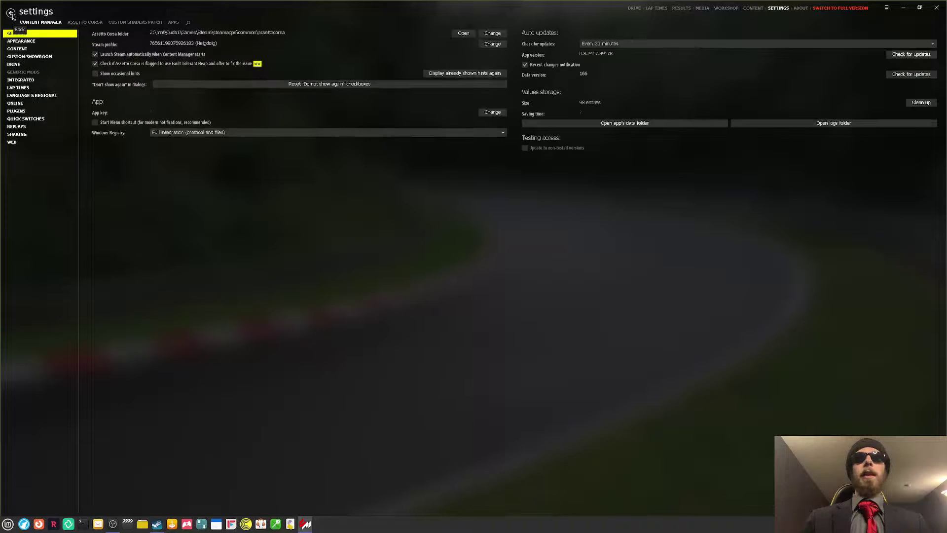
click(11, 13)
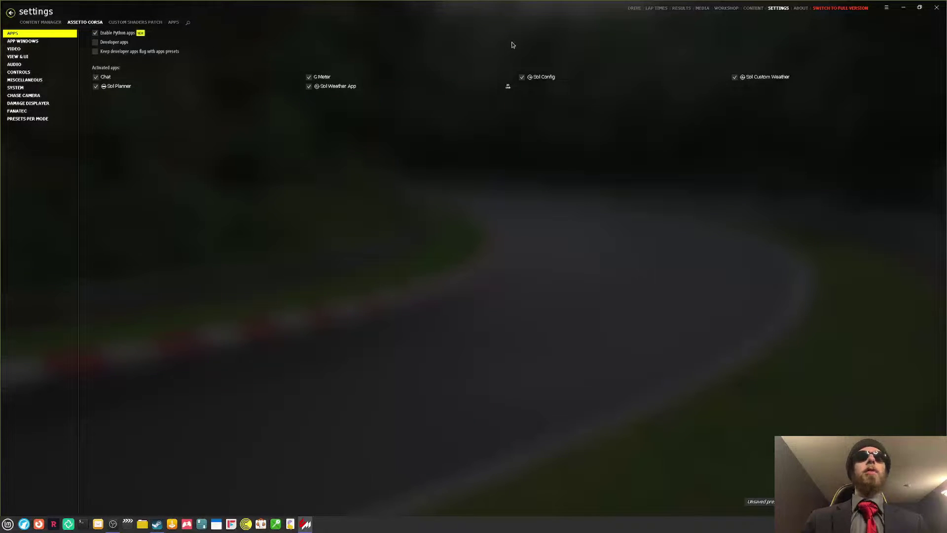
click(634, 9)
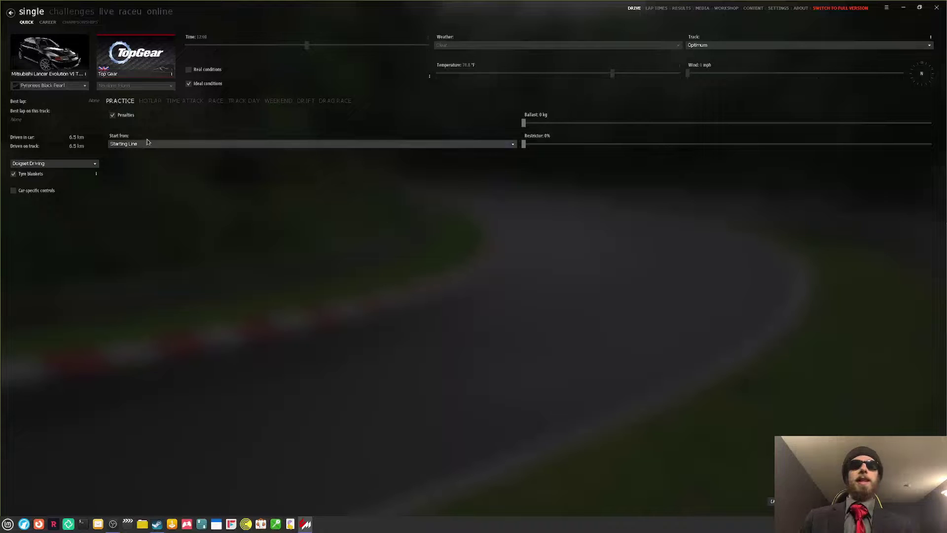
click(156, 103)
click(125, 137)
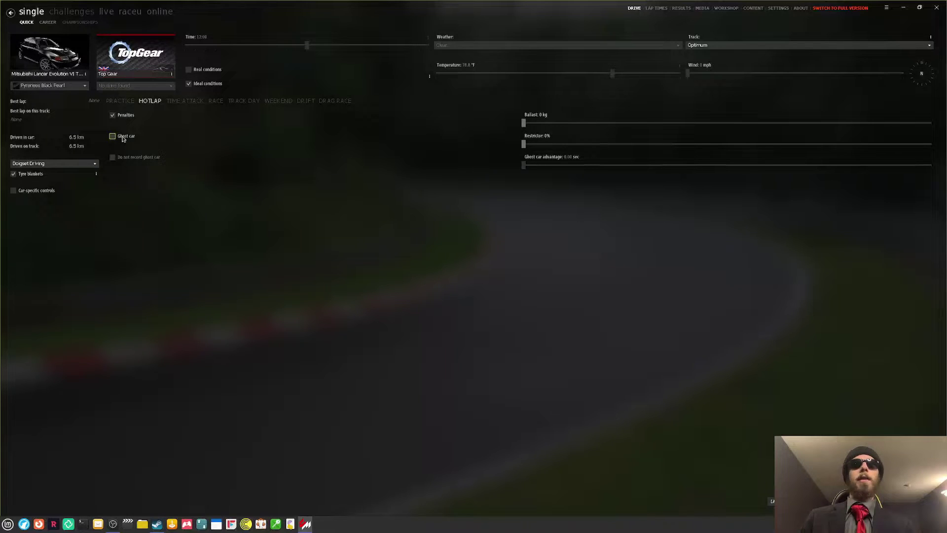
key(ctrl+g)
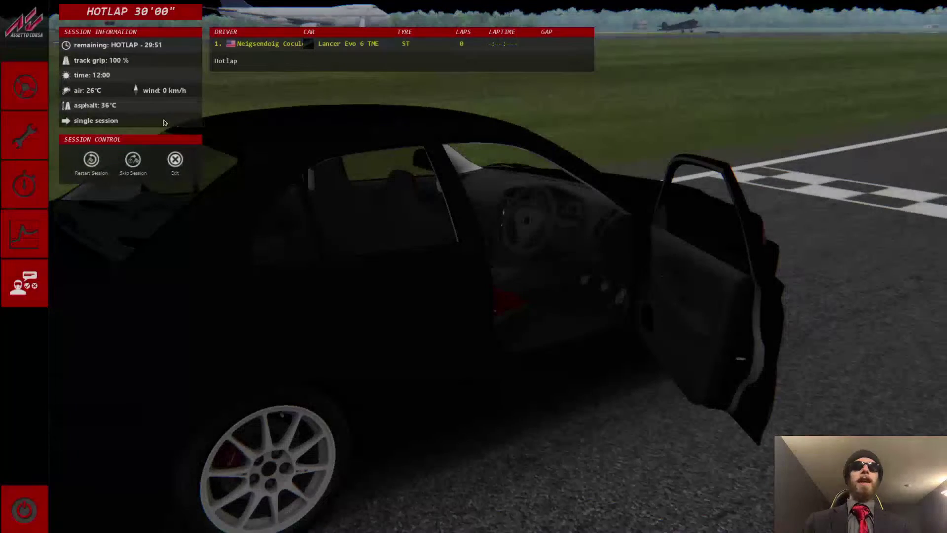
Step: Get into the car and accelerate down the opening straight, shifting up from neutral to fourth gear
click(40, 86)
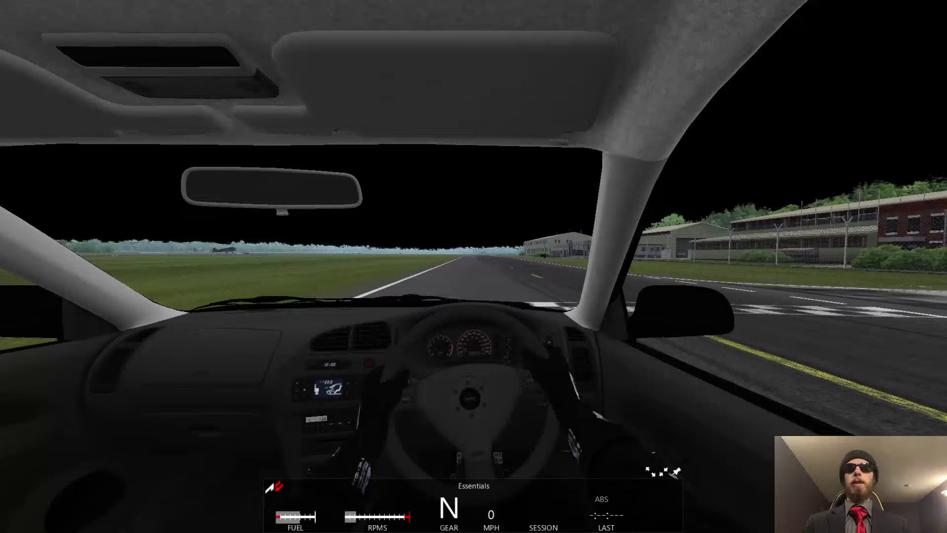
key(a)
key(Up)
key(Up)
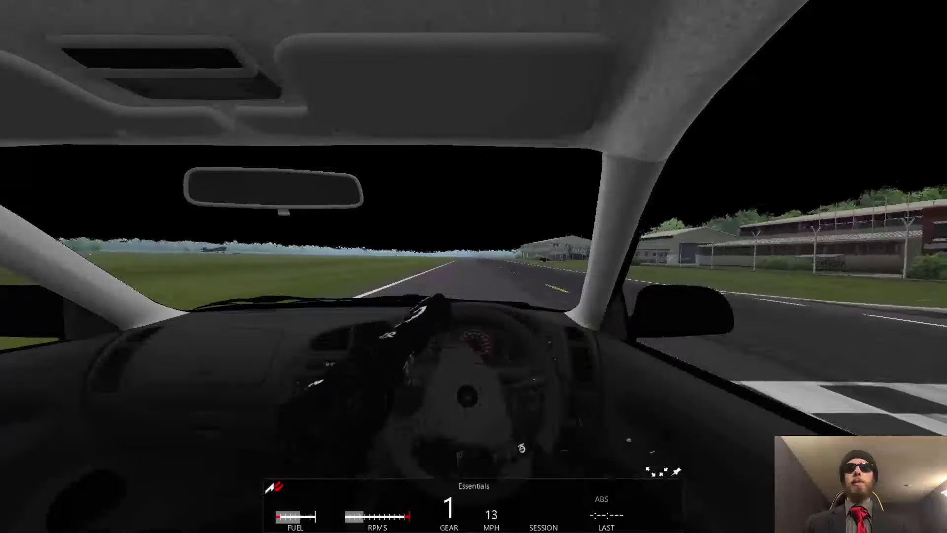
key(Up)
key(a)
key(Up)
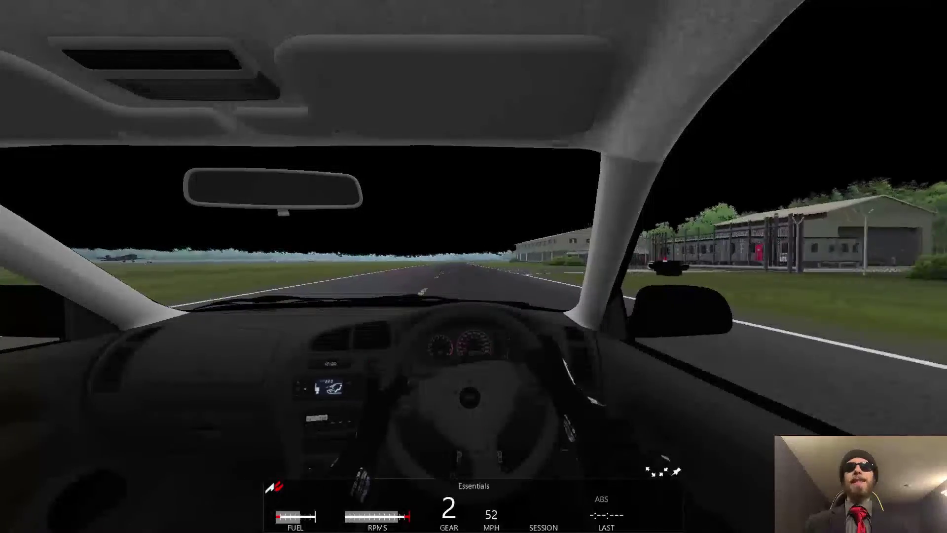
key(a)
key(Up)
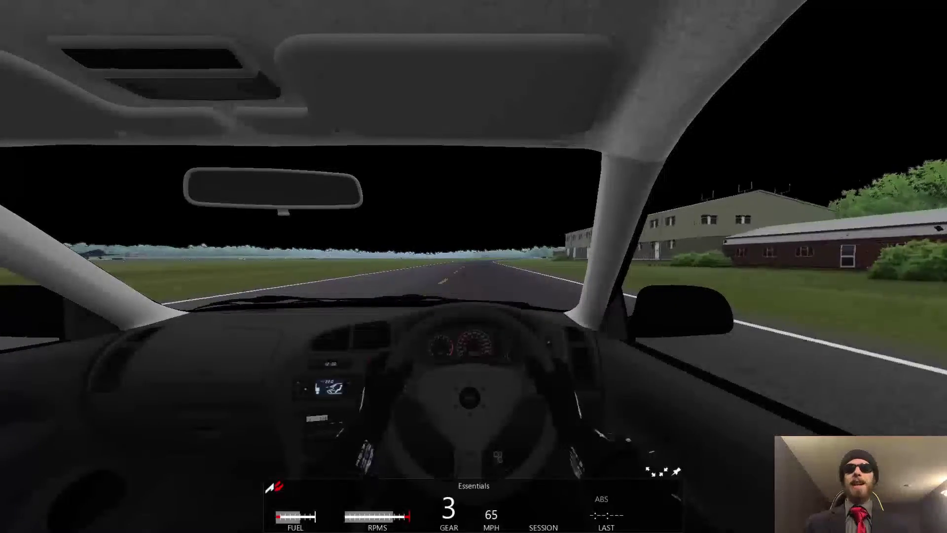
key(Up)
key(a)
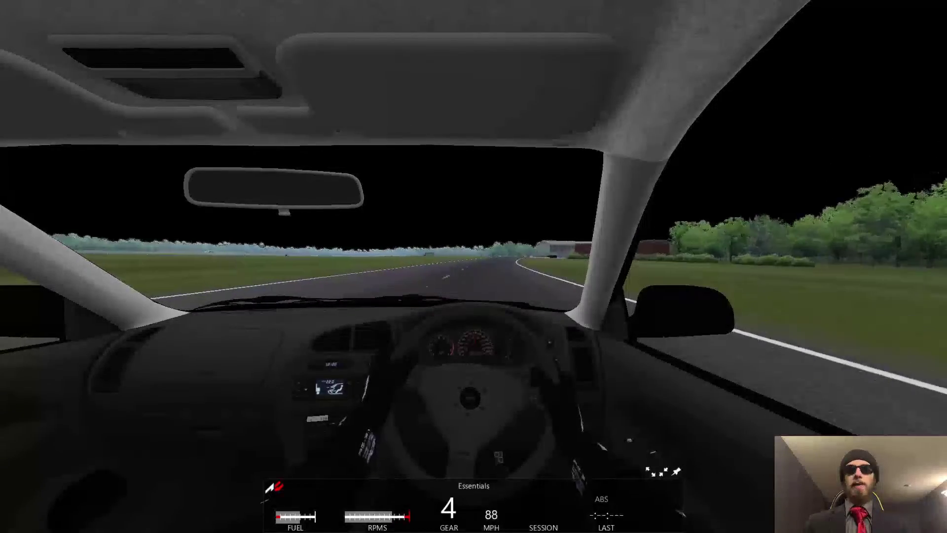
key(Up)
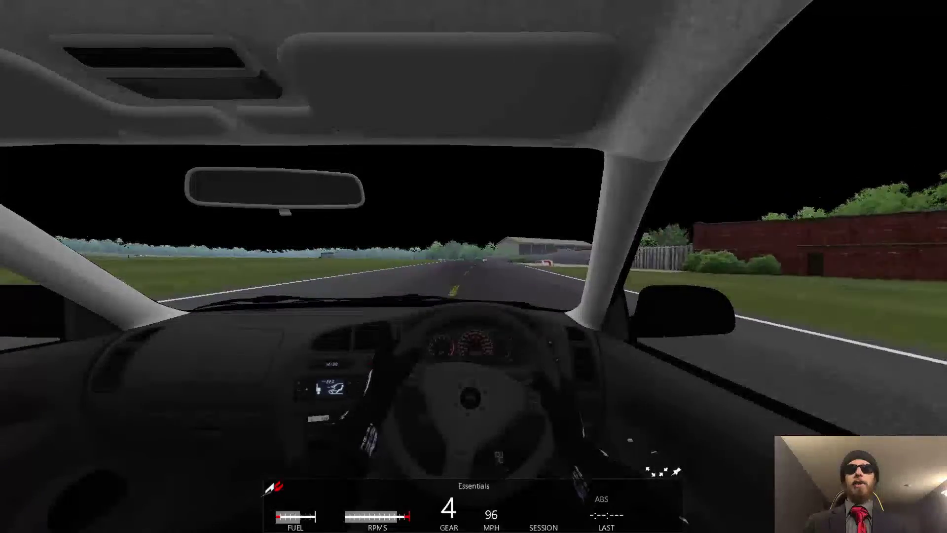
Step: Brake past the 50 board and shift down to second gear for the first corner
key(Down)
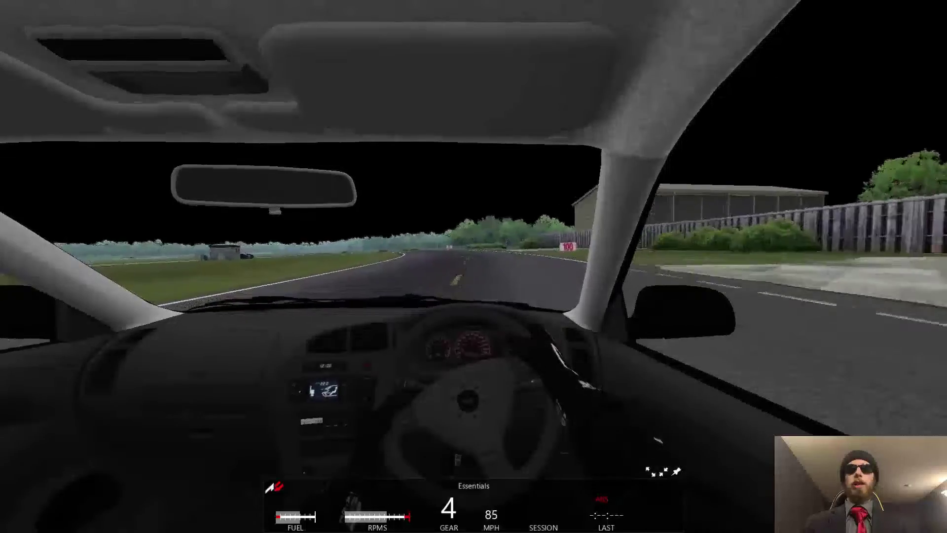
key(Down)
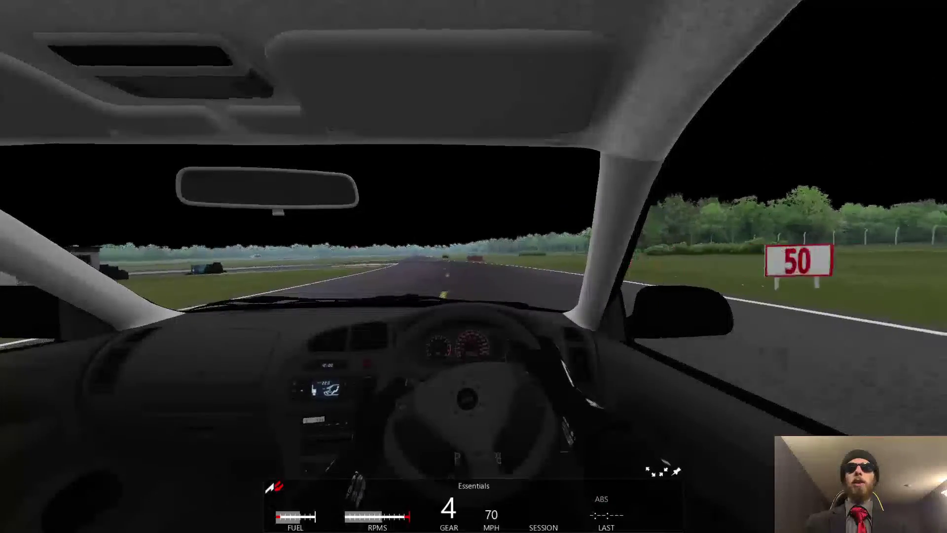
key(Down)
key(z)
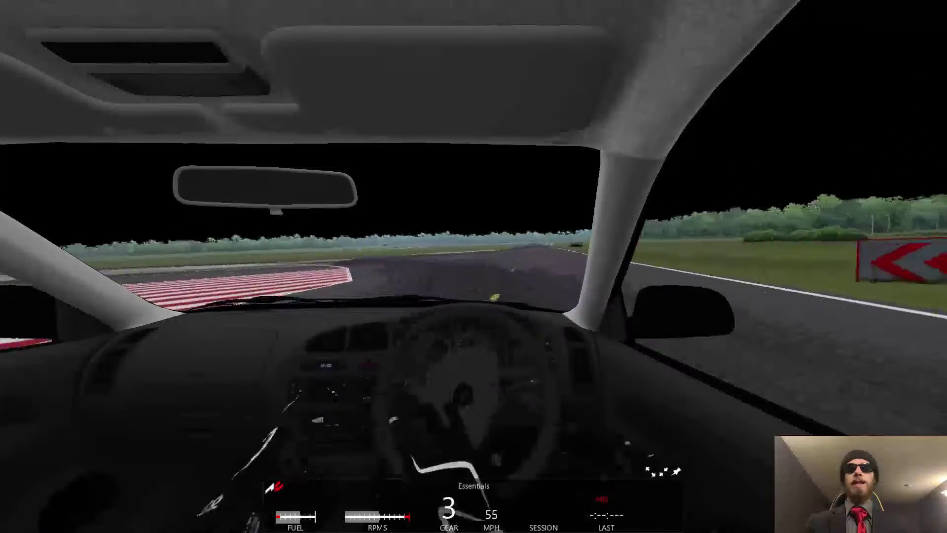
key(Down)
key(z)
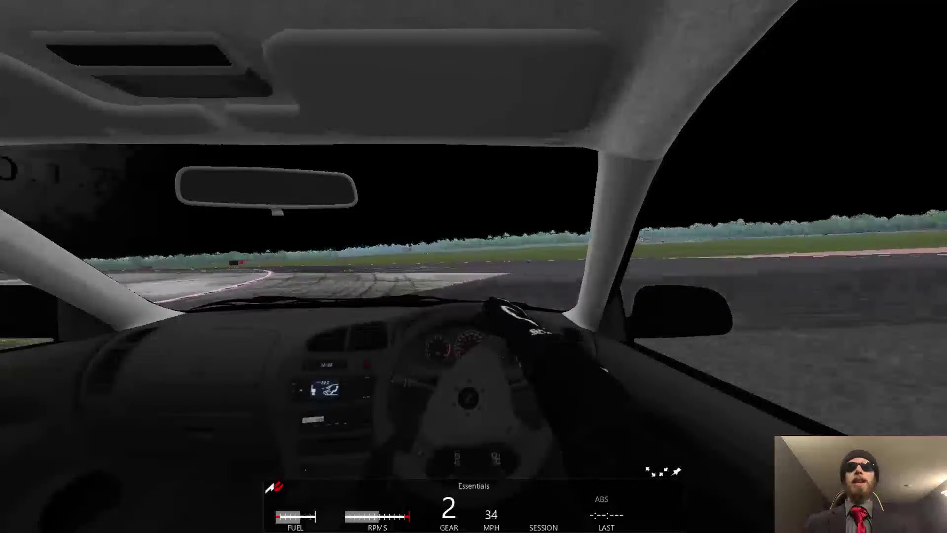
Step: Accelerate out of the corner, shift up to third gear, and steer along the track with a short brake
key(Up)
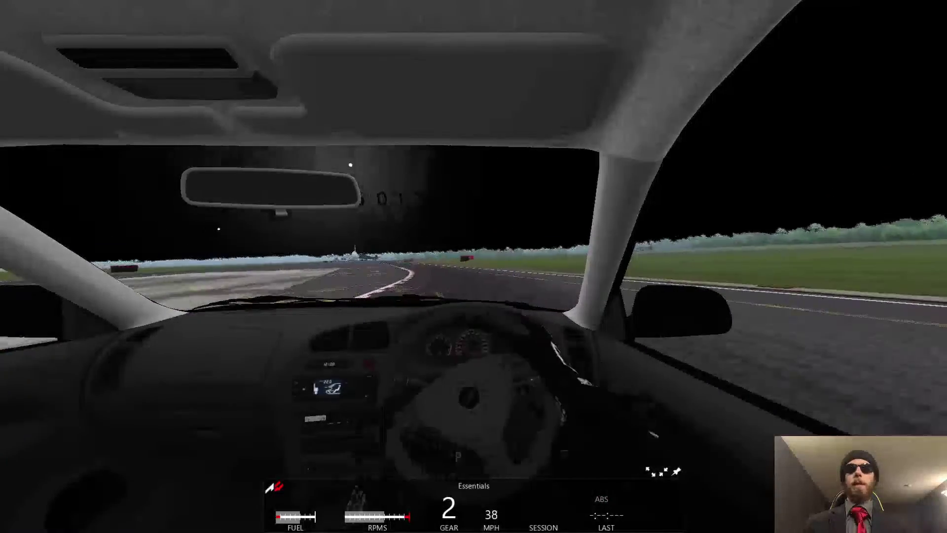
key(Up)
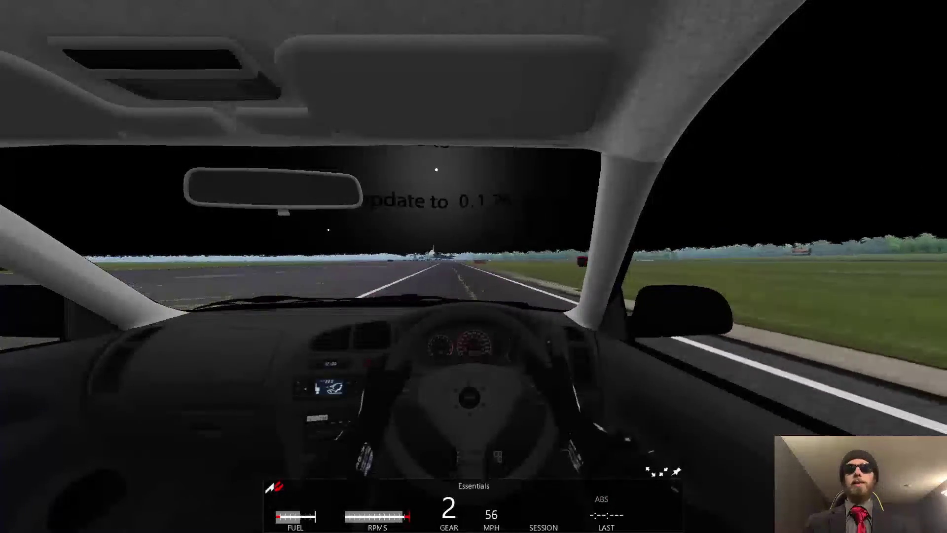
key(a)
key(Up)
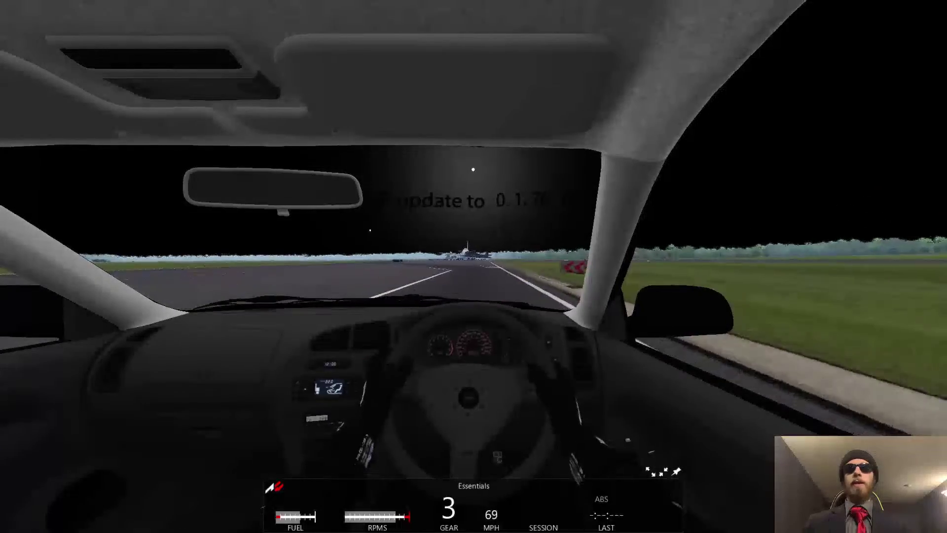
key(Down)
key(Left)
key(Up)
key(Up)
key(Right)
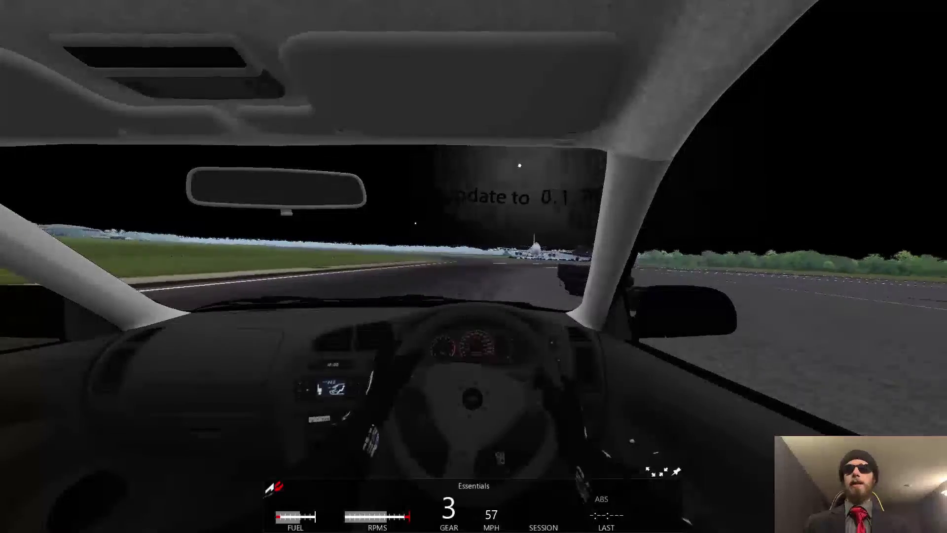
Step: Brake for the next bend, shift down to second gear, and steer the car left
key(Down)
key(z)
key(Left)
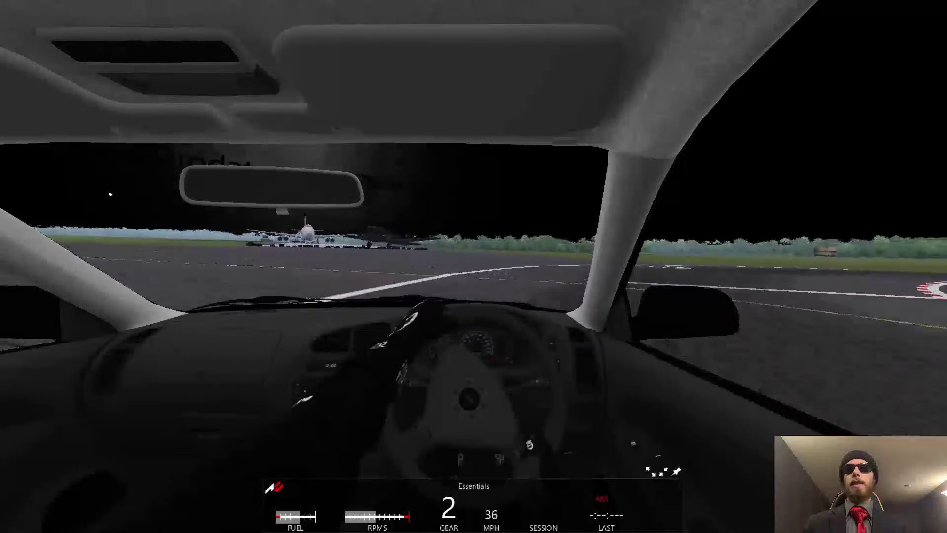
key(Down)
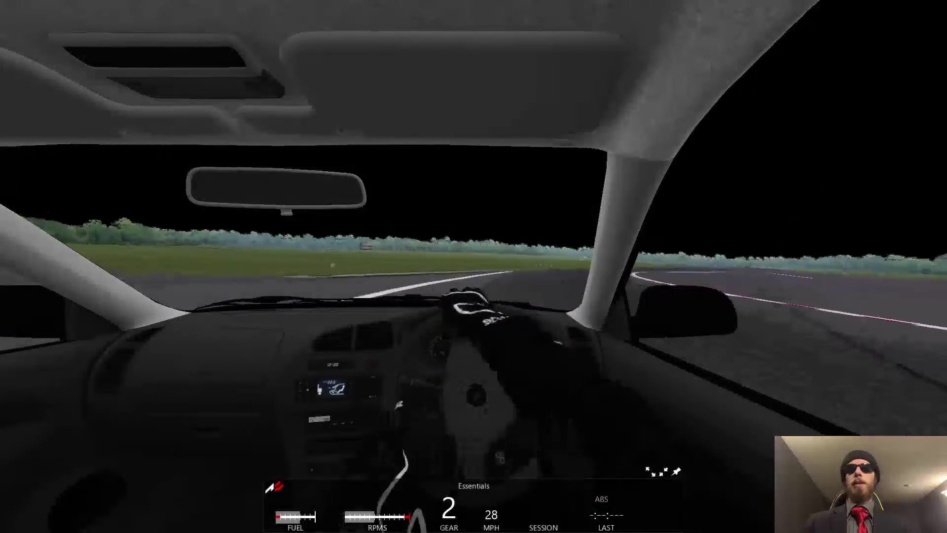
Step: Accelerate out of the bend and down the long straight, shifting up from second through third to fourth gear
key(Up)
key(Up)
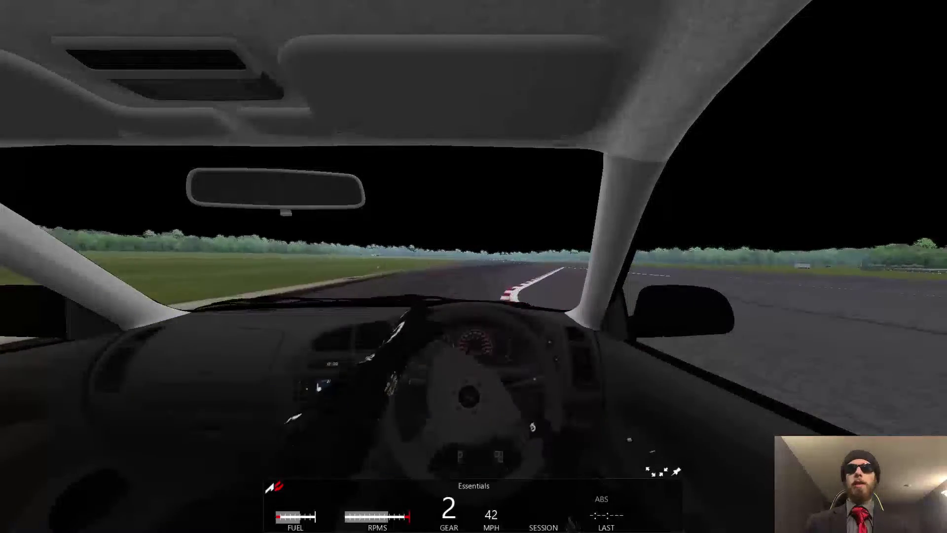
key(shift)
key(Up)
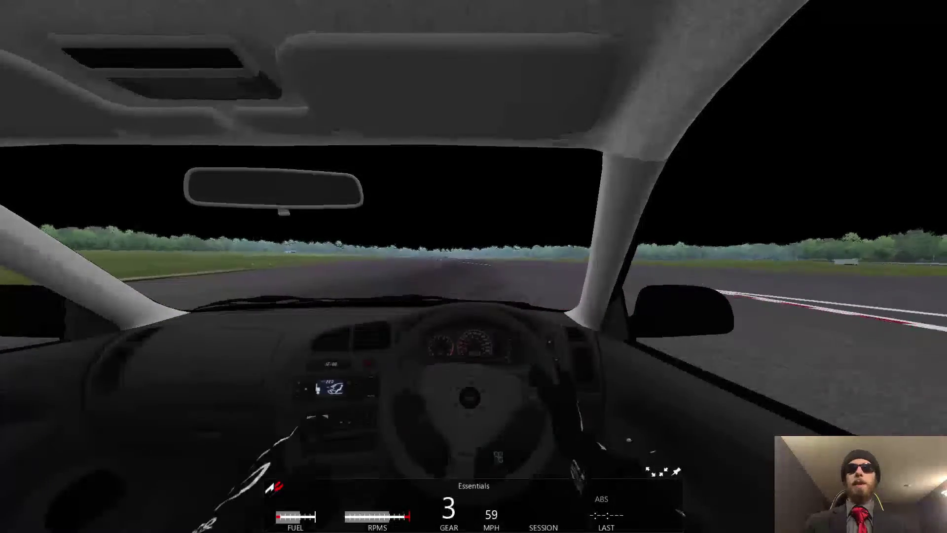
key(Up)
key(shift)
key(Up)
key(Up)
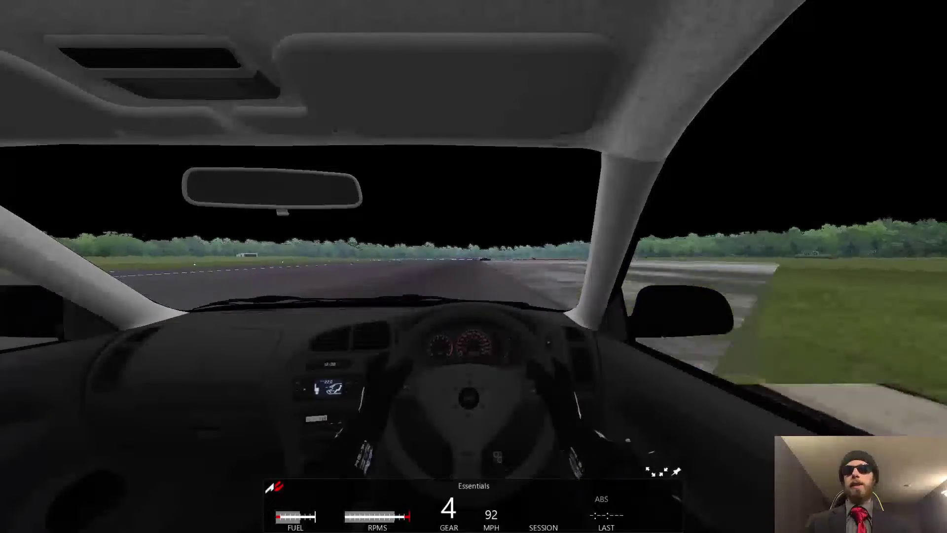
key(Up)
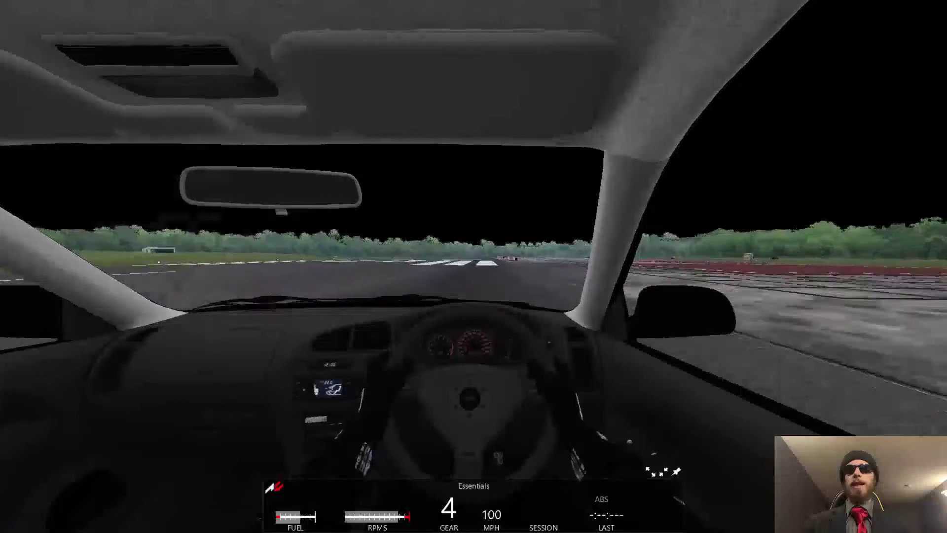
Step: Brake at the end of the straight, shift down to second gear, and steer left into the coned corner
key(Down)
key(Down)
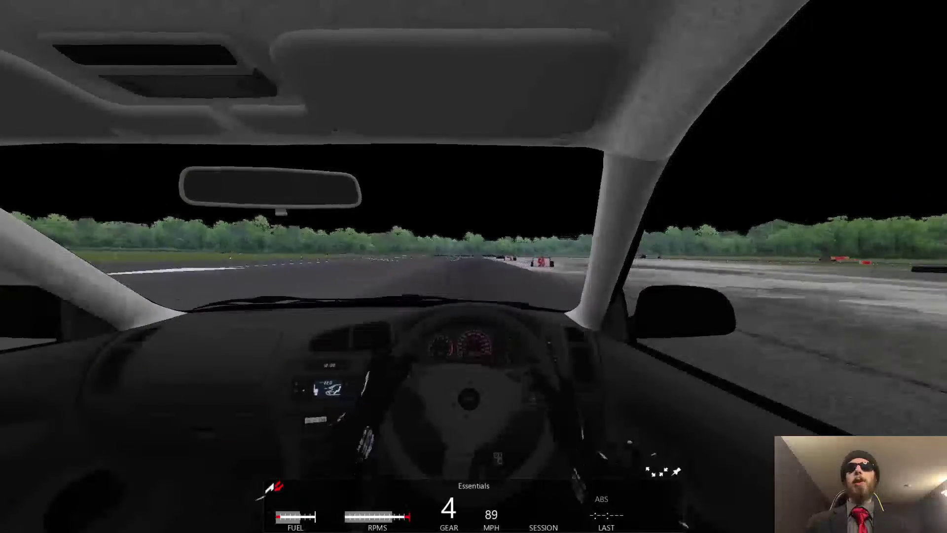
key(Down)
key(Left)
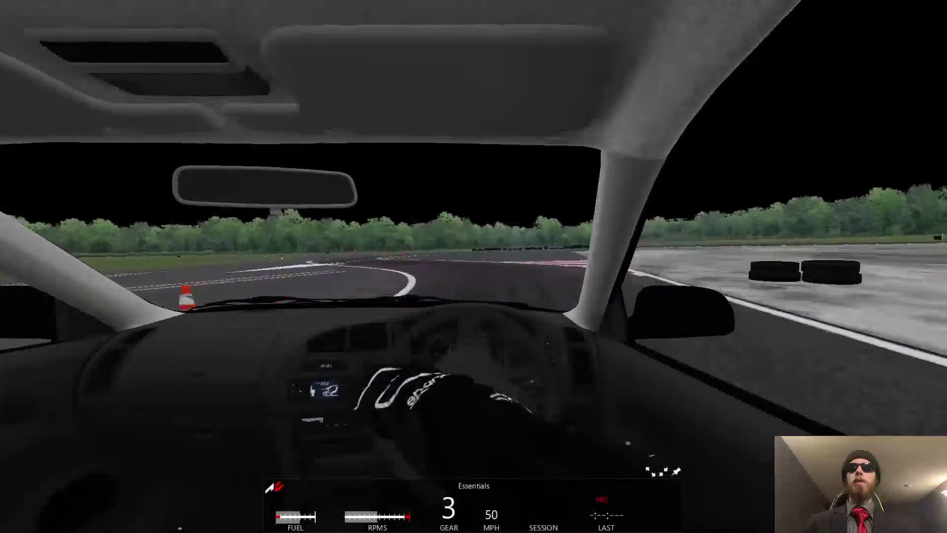
key(Down)
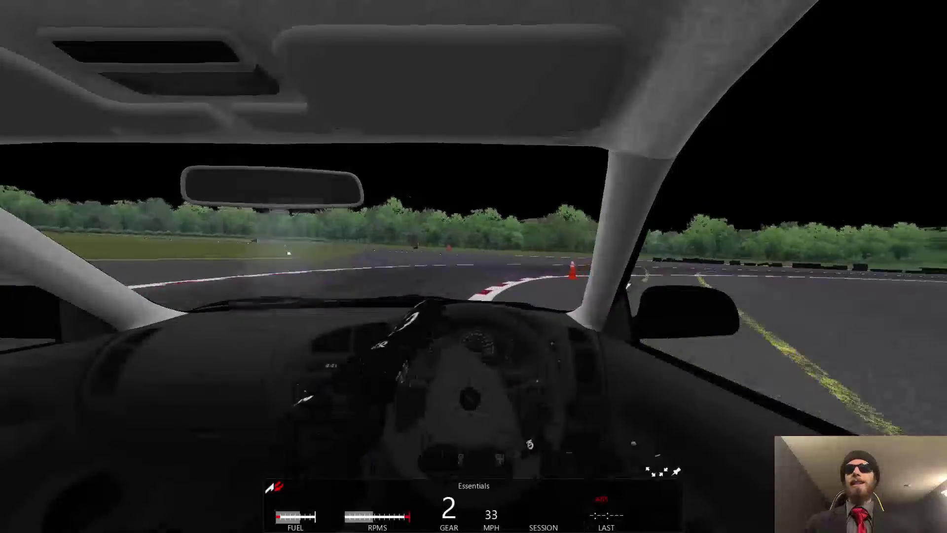
Step: Steer through the tyre-lined bend past the red and white kerb and accelerate out in second gear
key(Left)
key(Up)
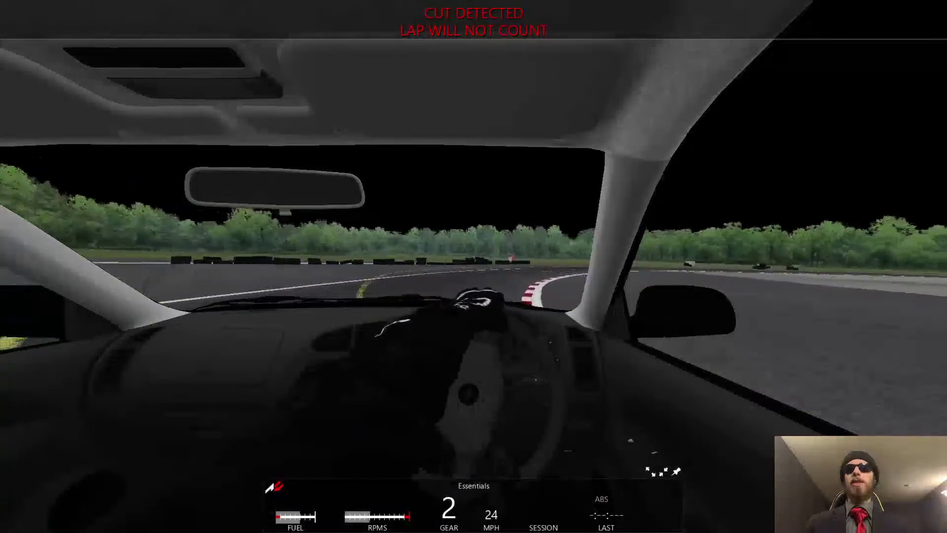
key(Up)
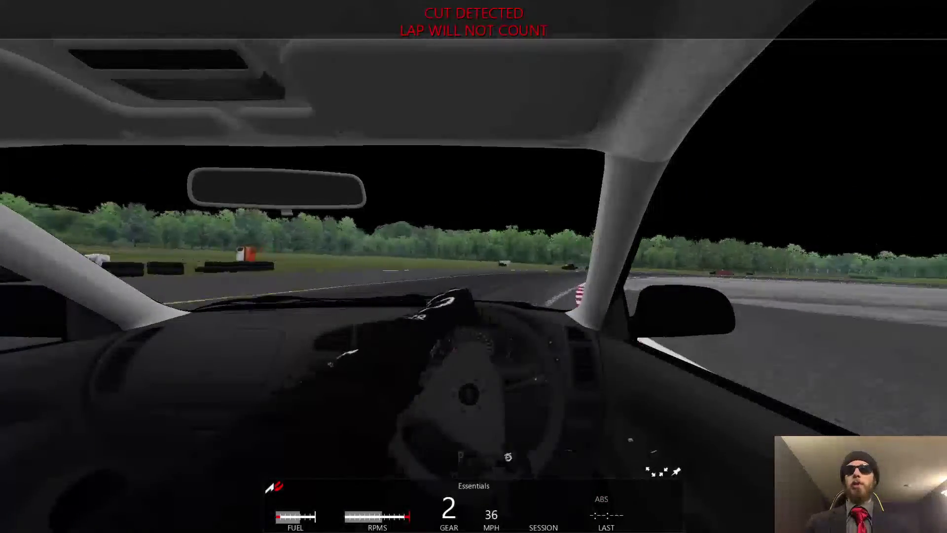